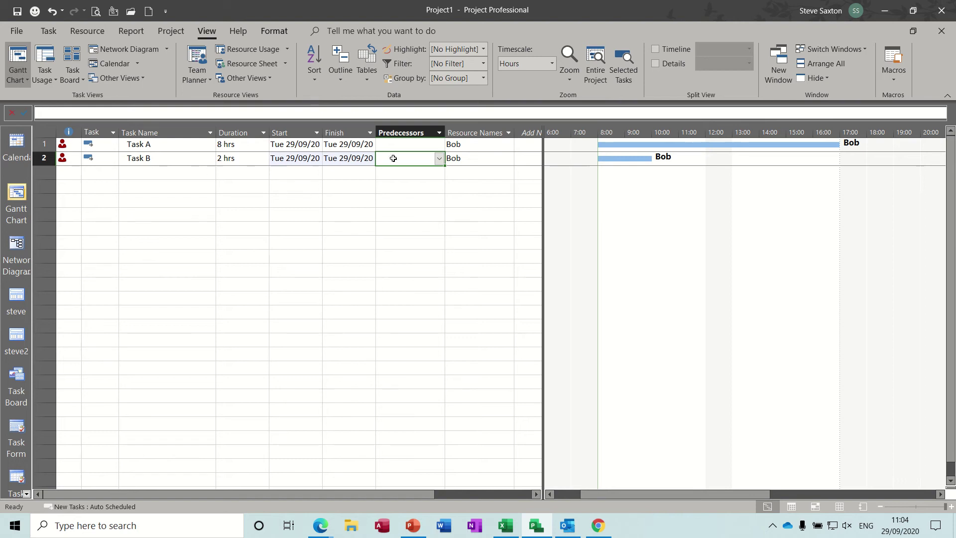
- Make Task A (1) Task B's predecessor, then undo the link
text(1)
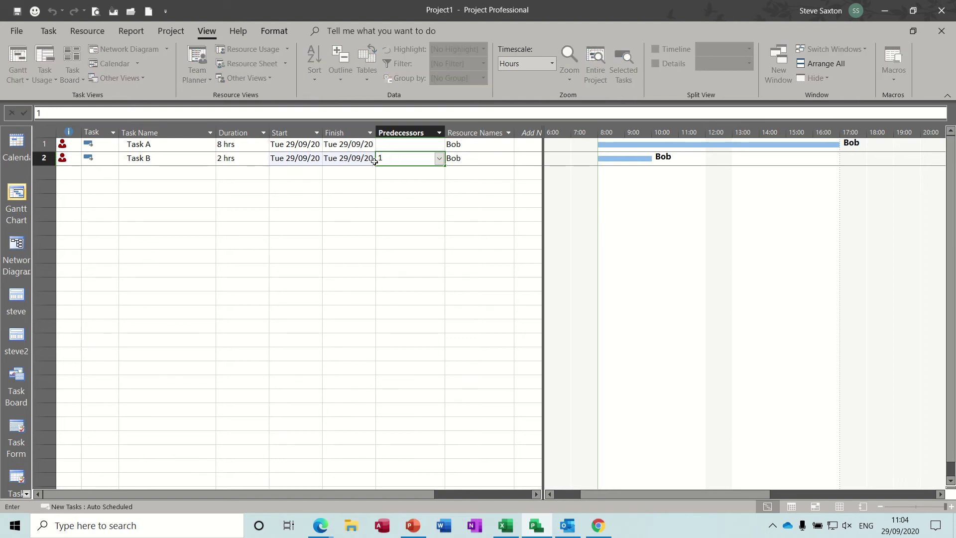
click(352, 174)
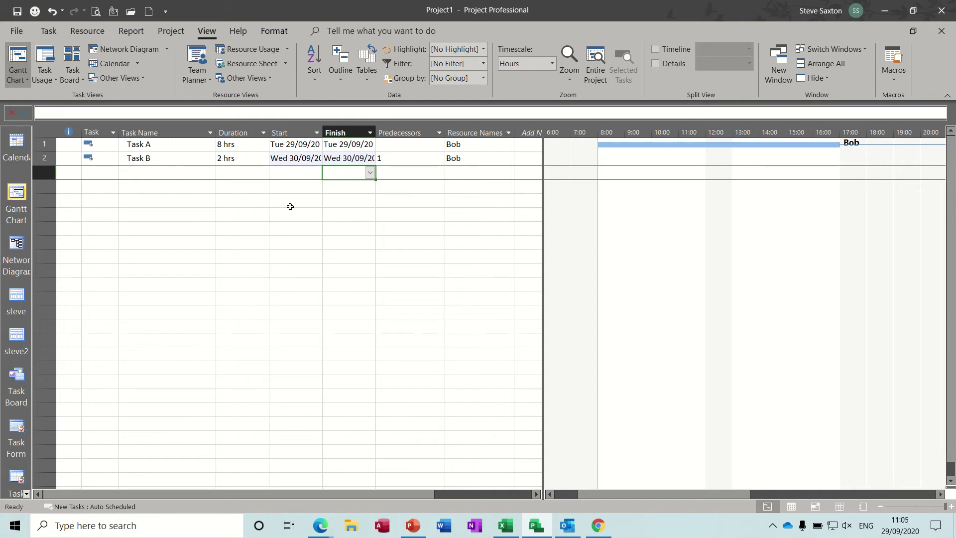
key(ctrl+z)
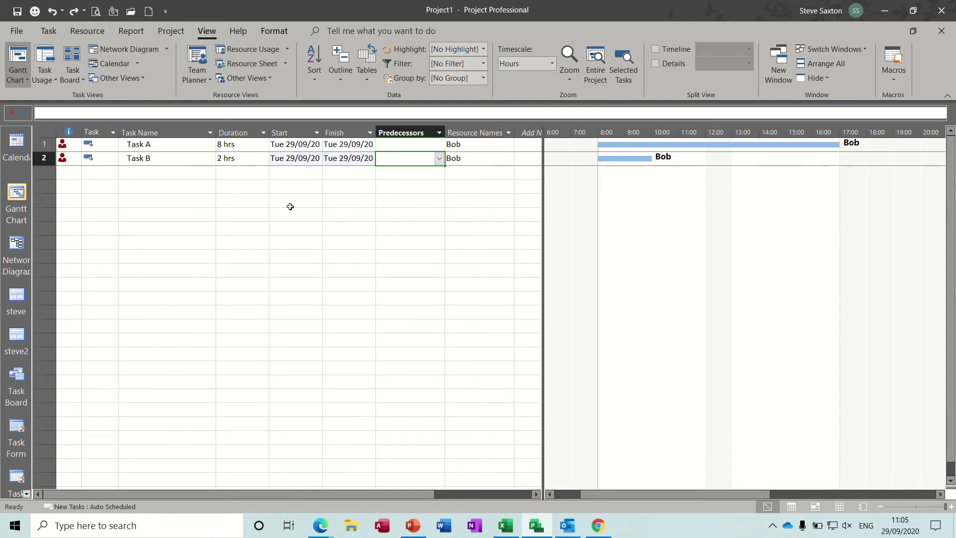
- Level the entire project for Bob's overallocation, then clear the levelling again
click(86, 32)
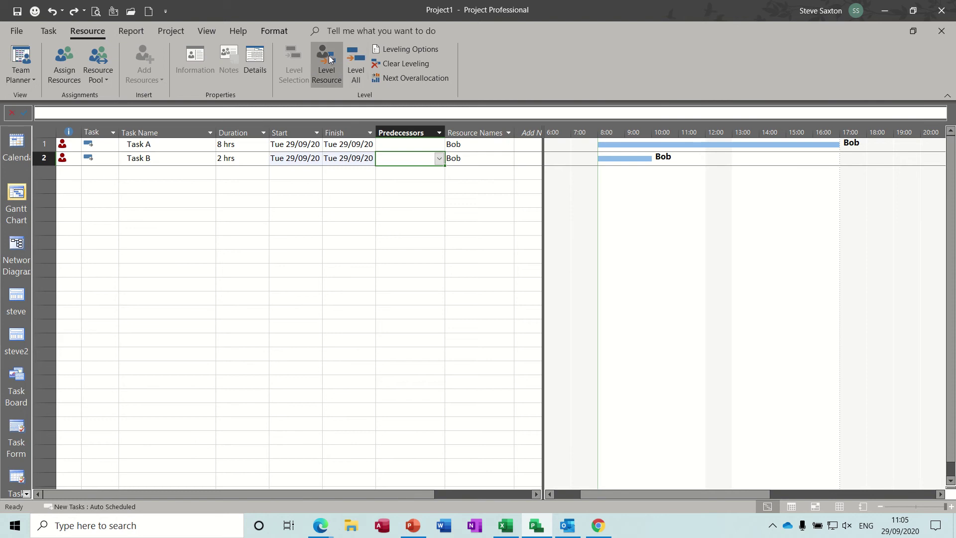
click(357, 61)
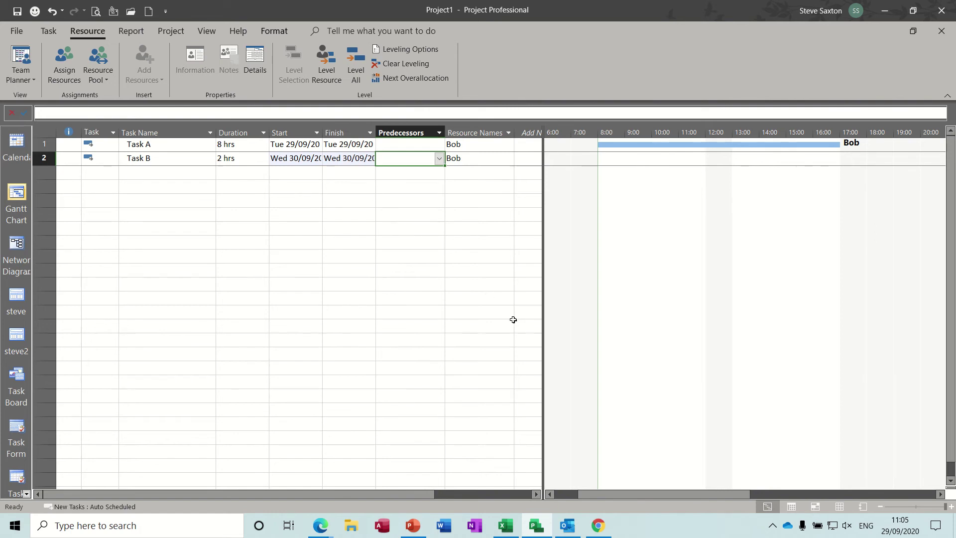
drag(656, 492, 635, 490)
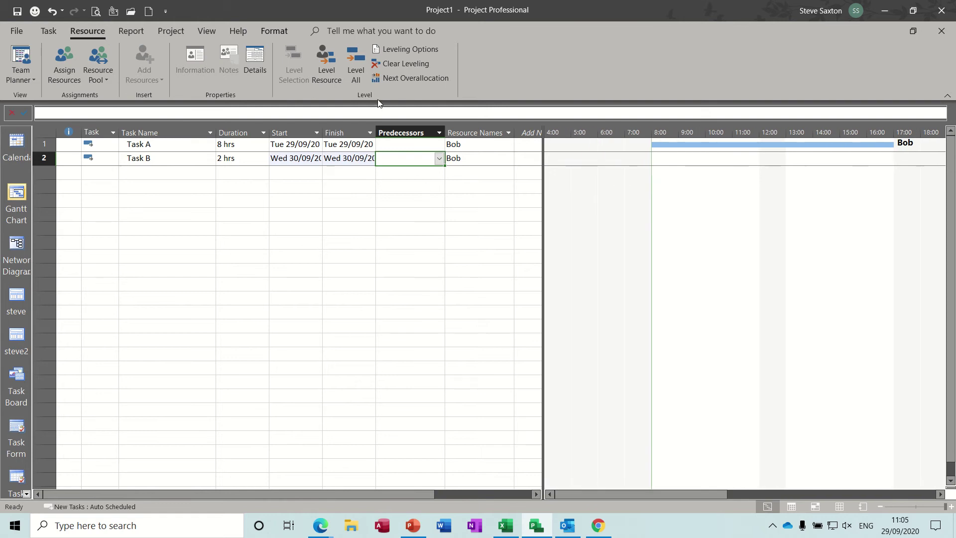
click(394, 64)
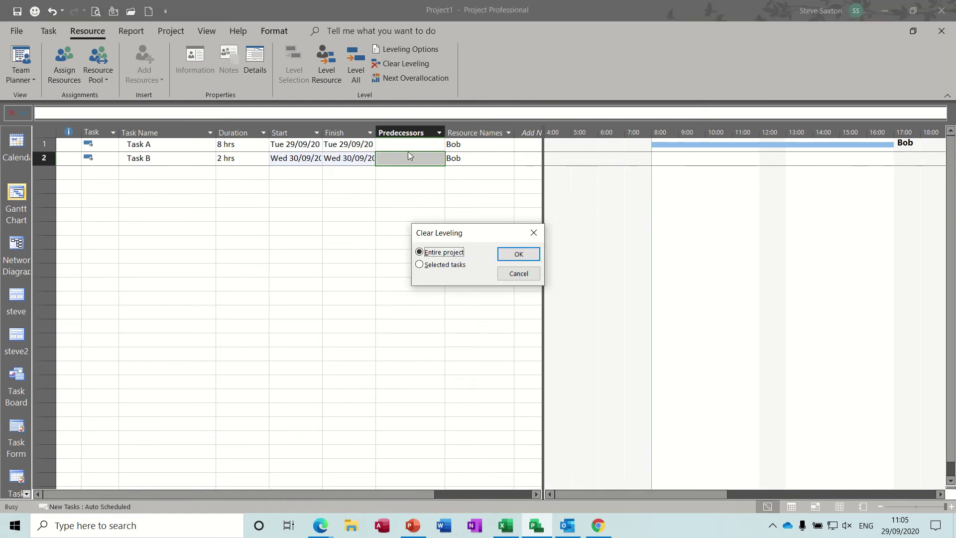
click(513, 254)
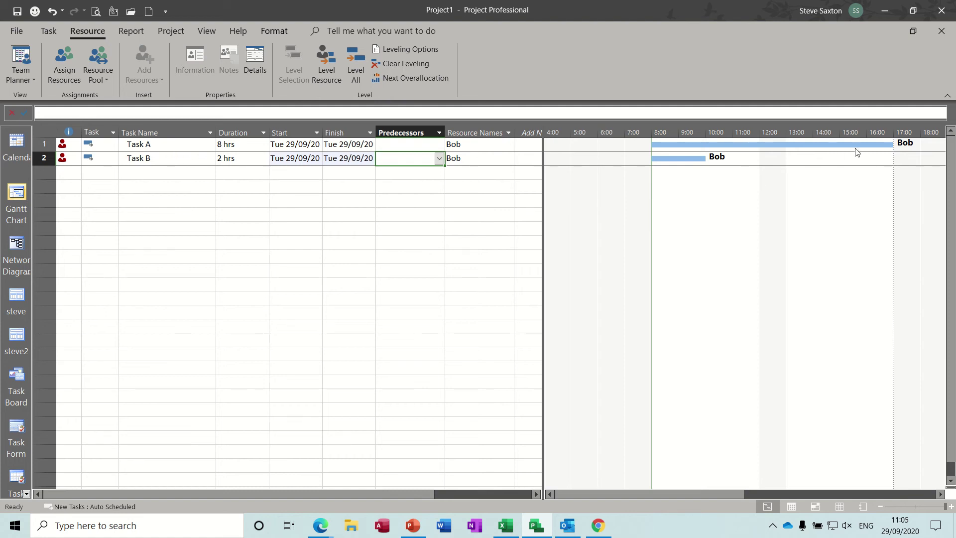
- Show Resource Usage in a details pane below the Gantt chart
click(208, 32)
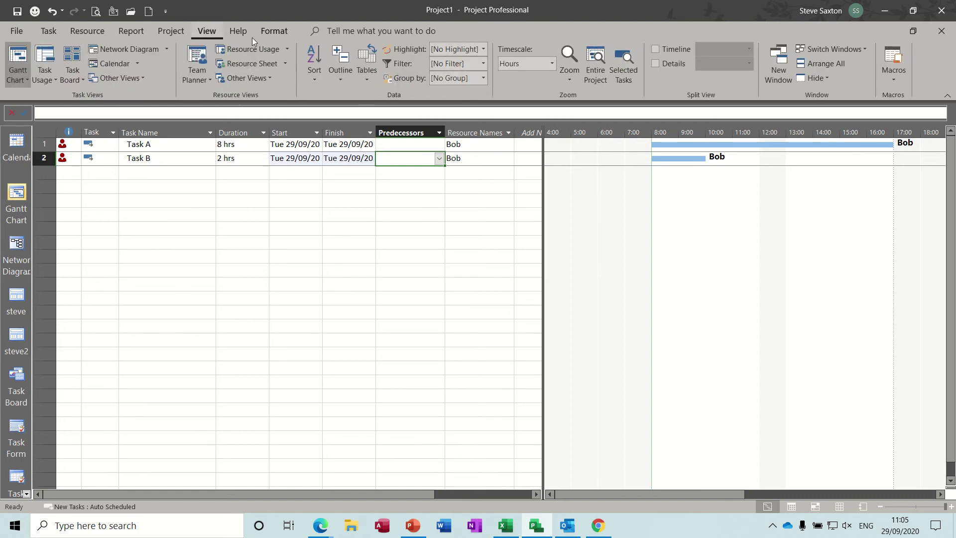
click(656, 64)
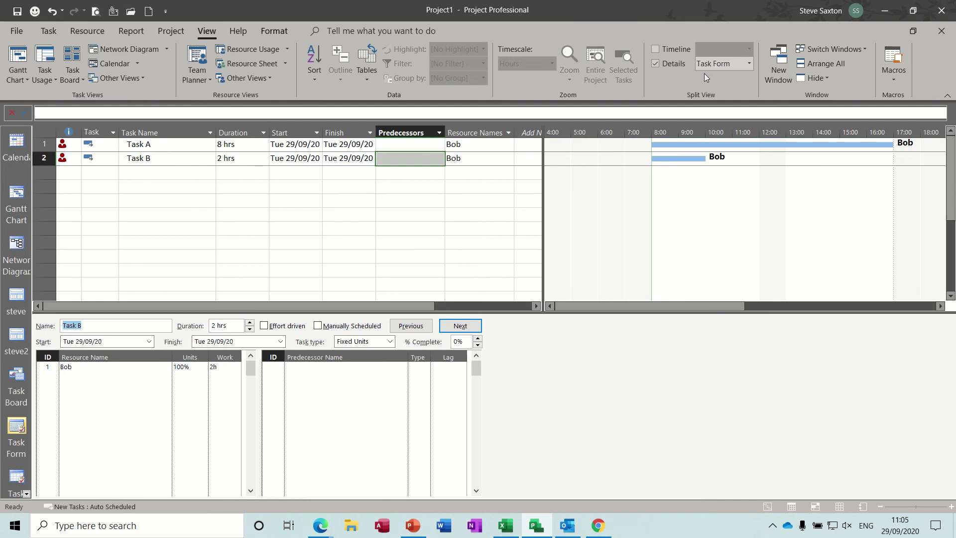
click(749, 64)
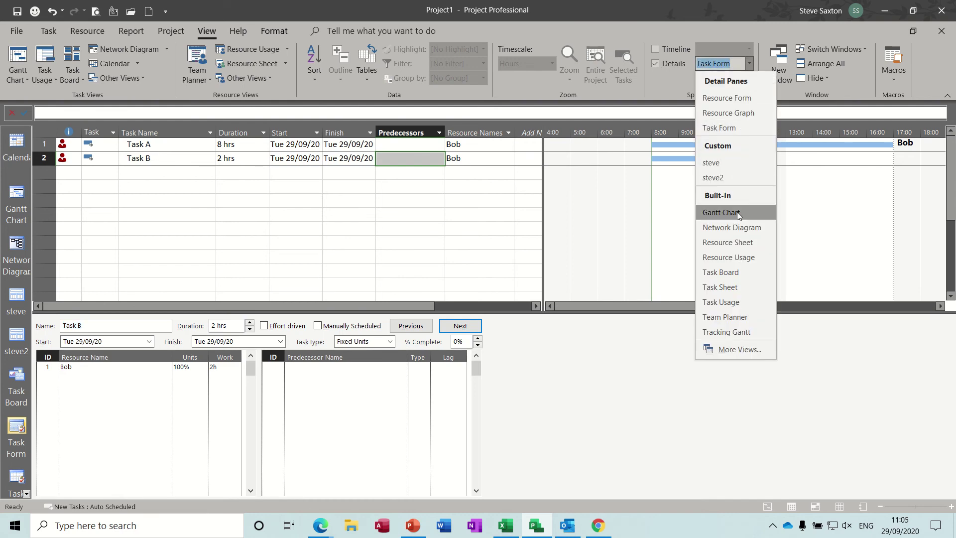
click(728, 257)
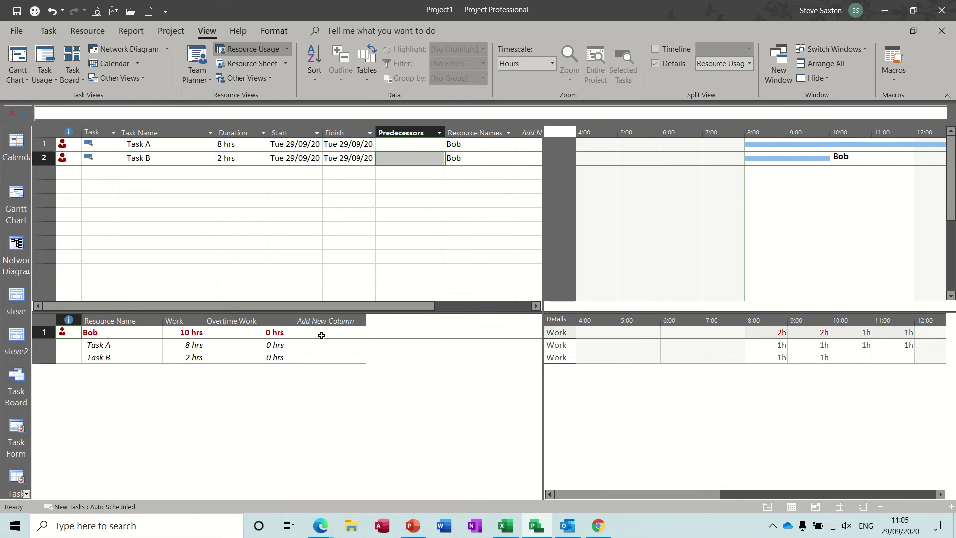
- Add an Overtime Work column and enter 2h of overtime for Task B
click(326, 321)
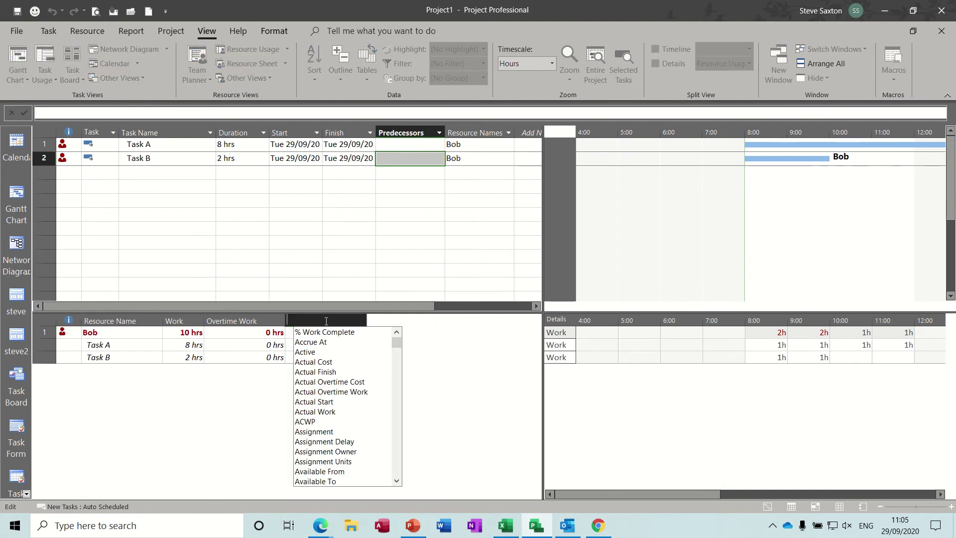
text(w)
key(BackSpace)
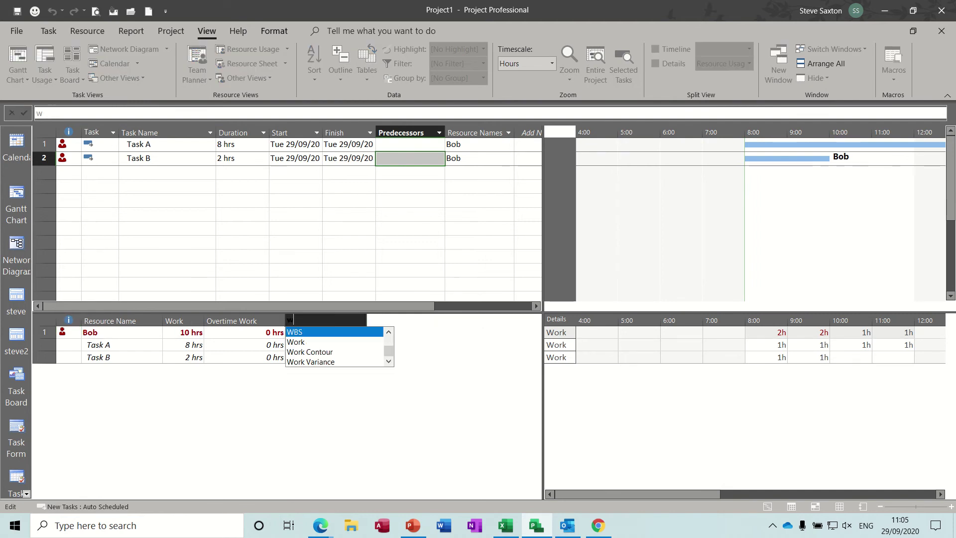
text(o)
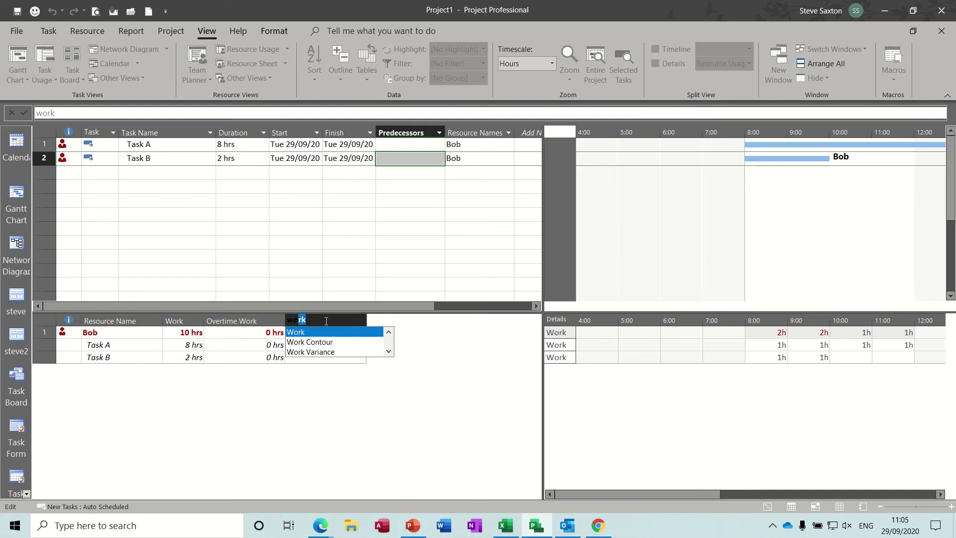
text(v)
key(BackSpace)
key(BackSpace)
key(BackSpace)
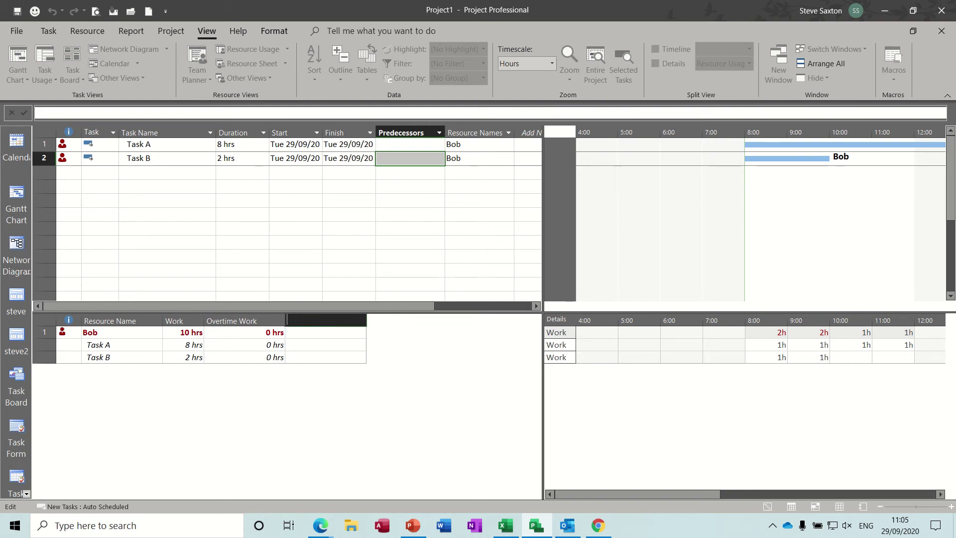
text(overallocated)
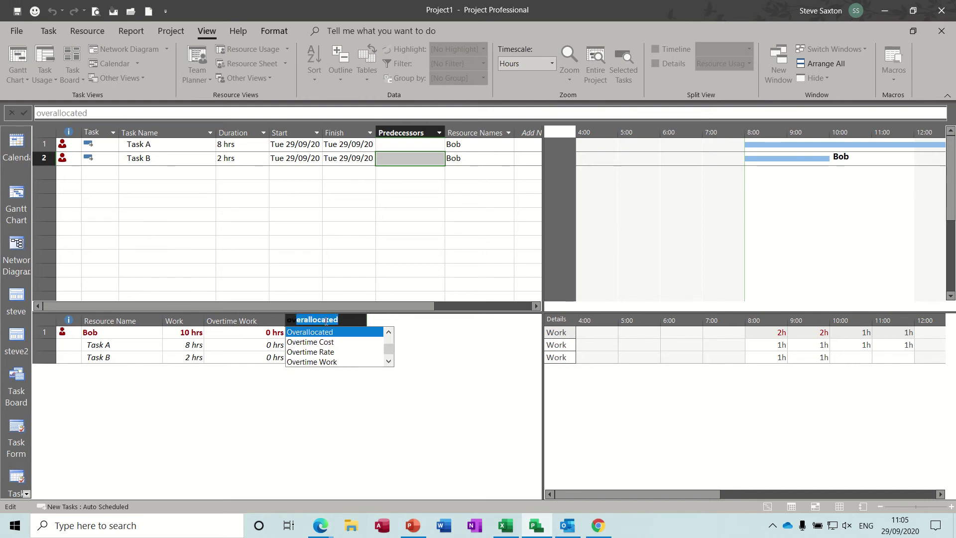
click(322, 362)
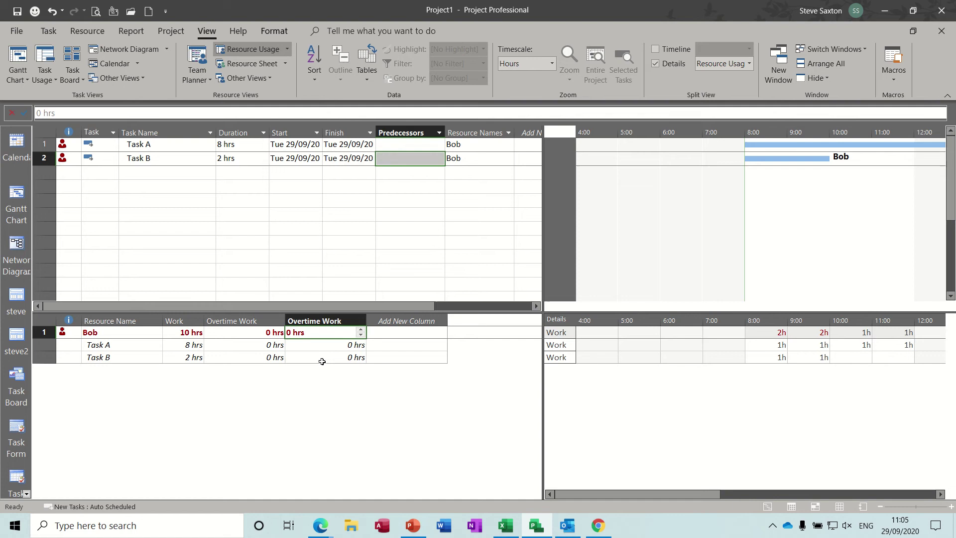
click(341, 359)
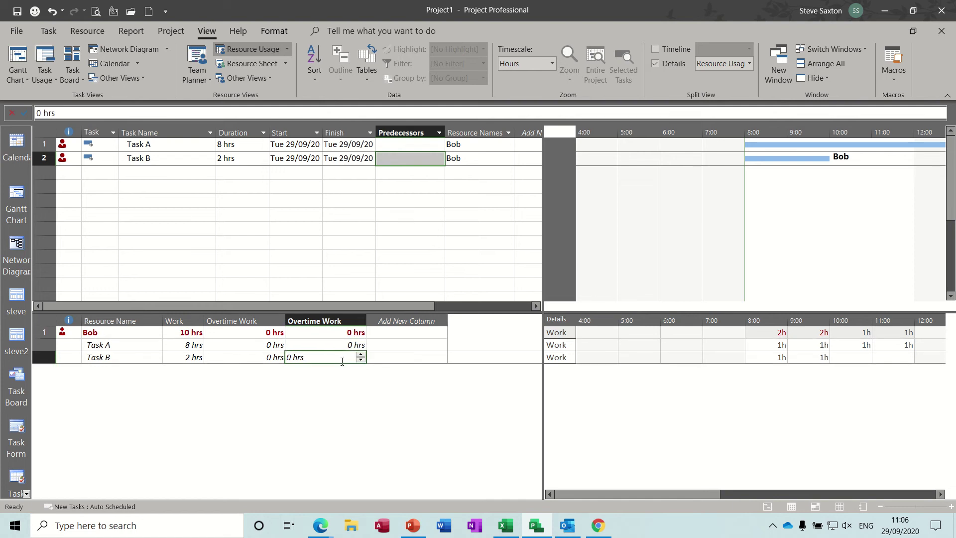
text(2h)
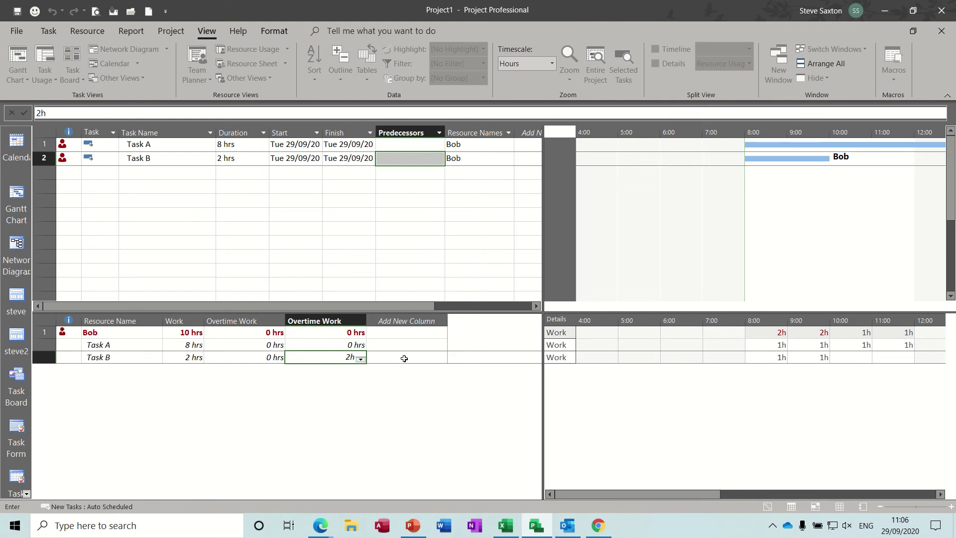
click(403, 358)
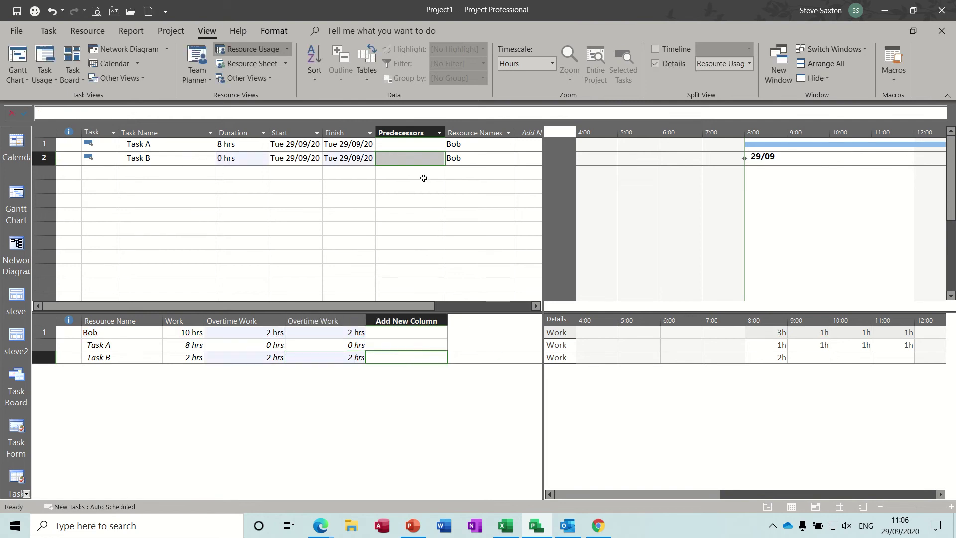
- Set Task A (1) as Task B's predecessor and scroll to Task B's 17:00 overtime
click(390, 160)
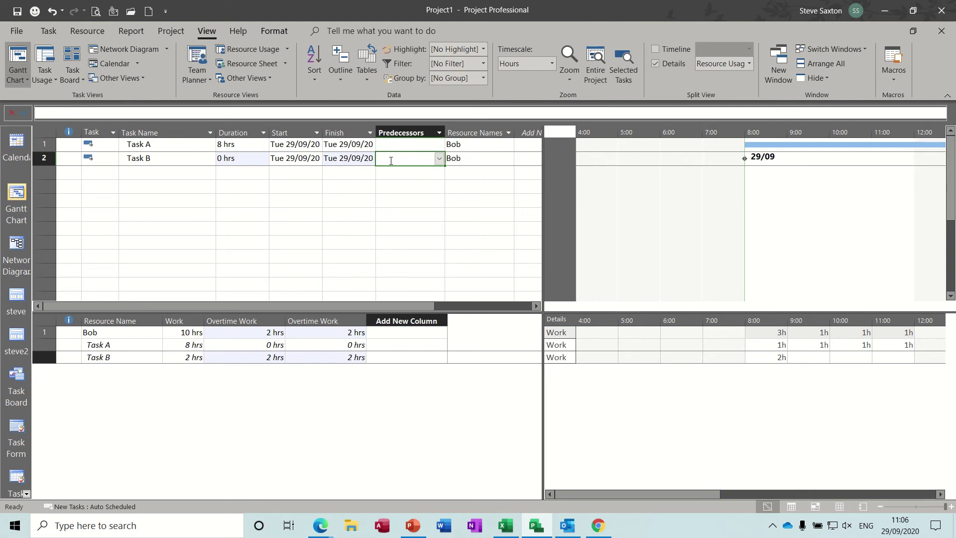
text(1)
key(Return)
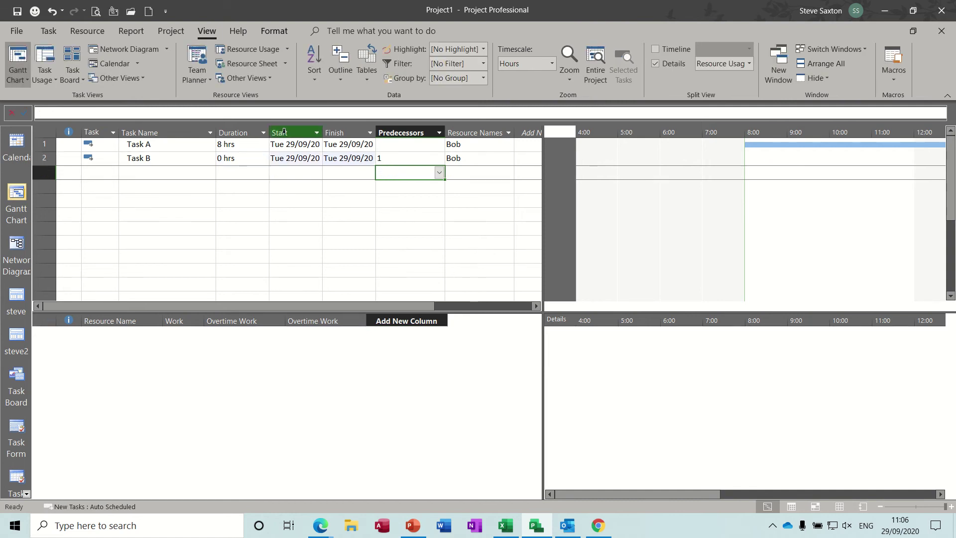
click(402, 159)
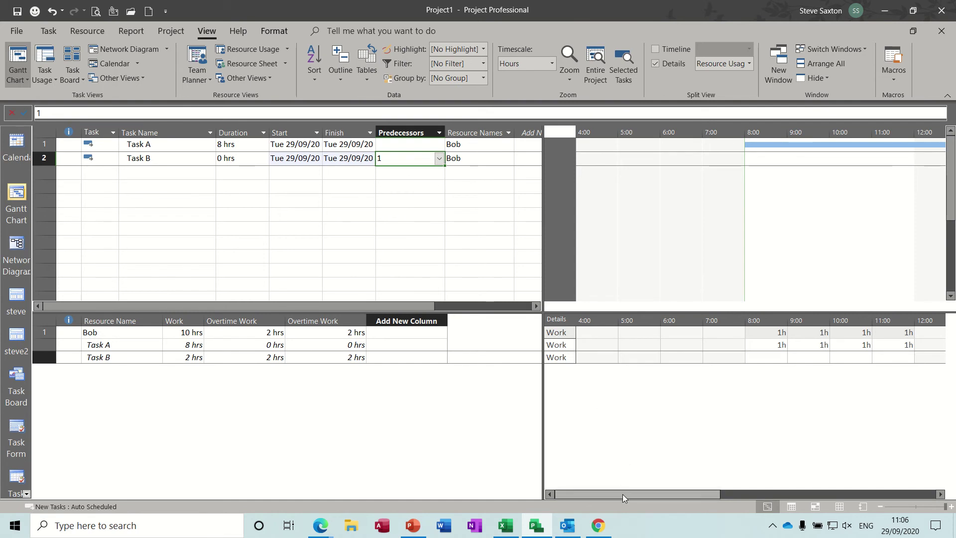
drag(622, 494, 798, 496)
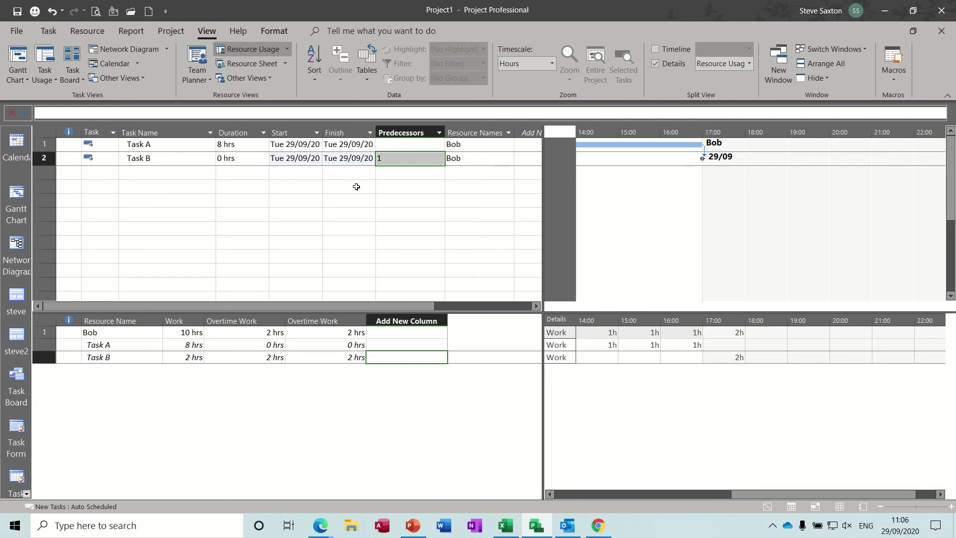
- Set Task B's overtime work to 0
click(335, 359)
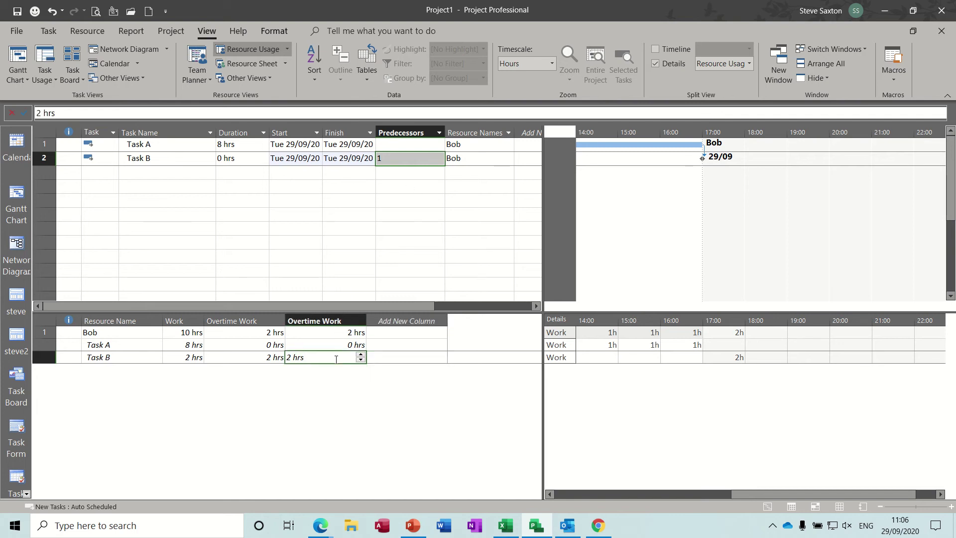
text(0)
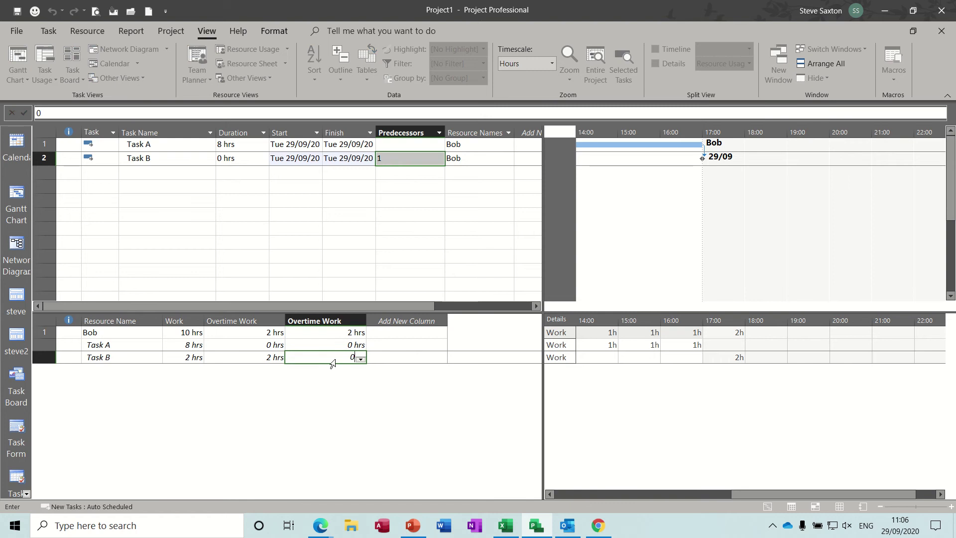
click(345, 257)
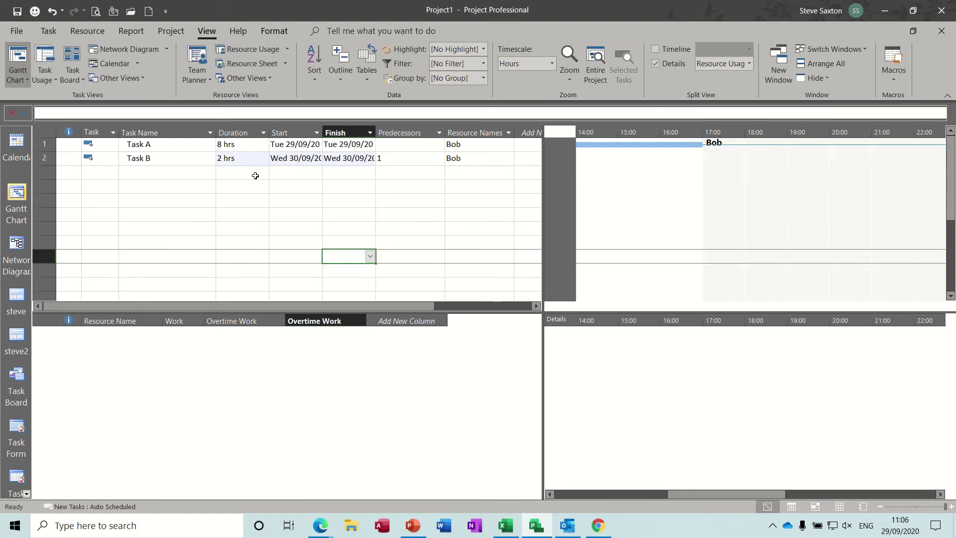
- Delete the duplicate Overtime Work column and reselect Task B
click(165, 162)
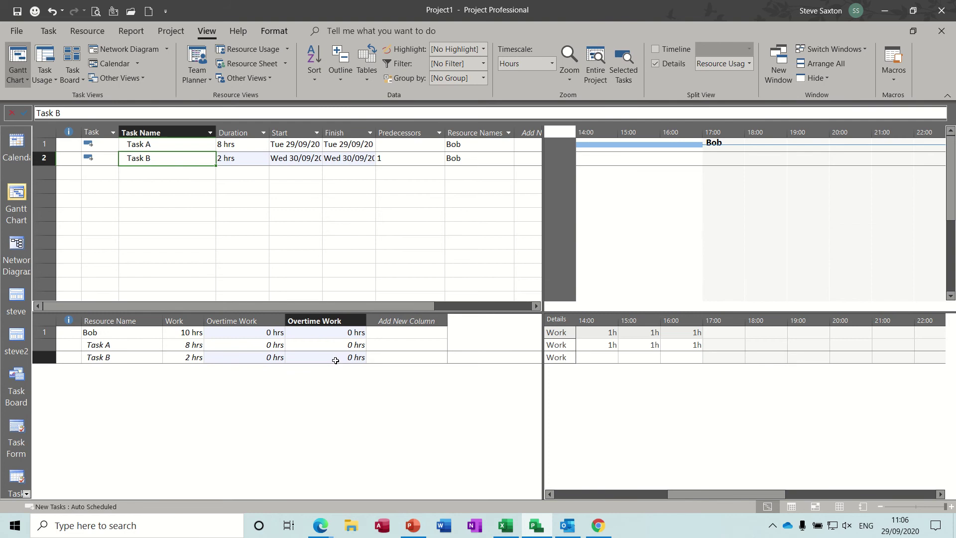
click(320, 320)
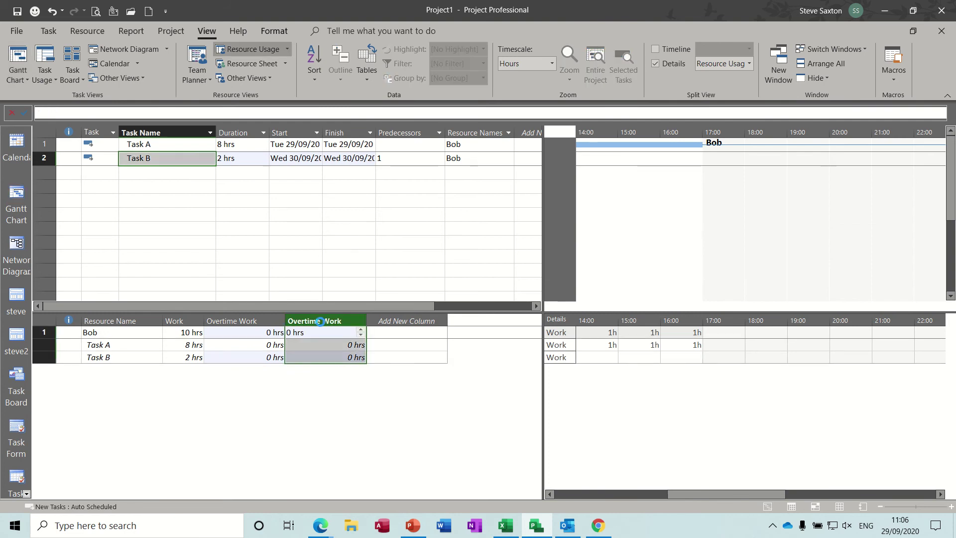
key(Delete)
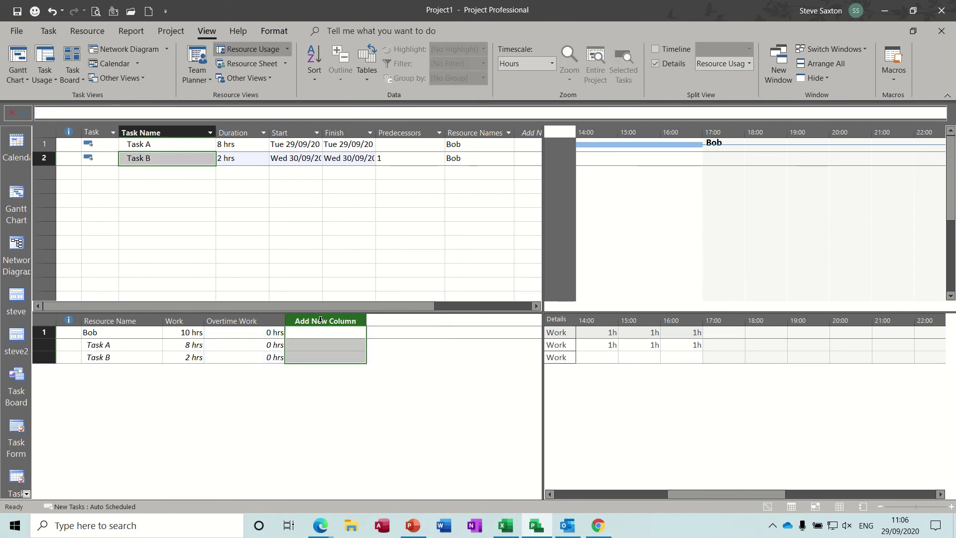
click(174, 159)
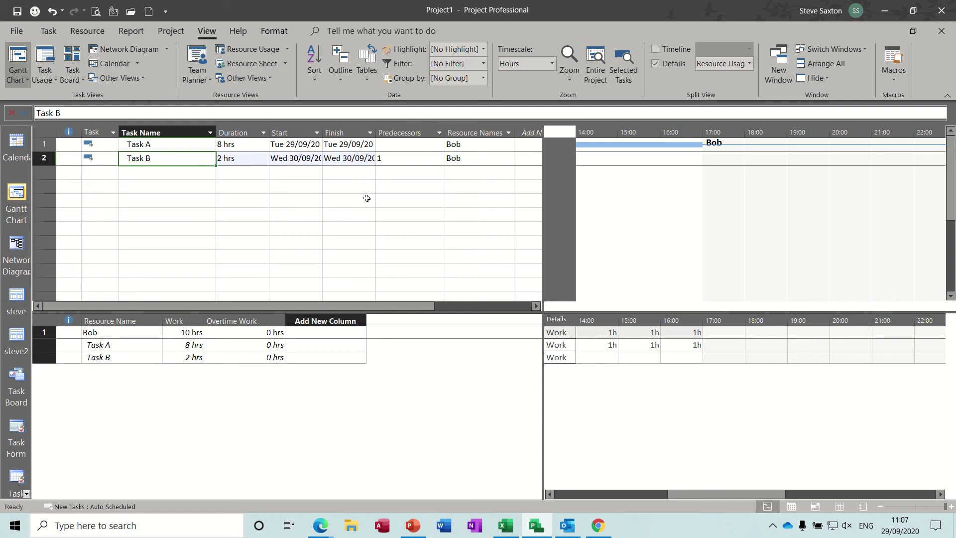
key(F2)
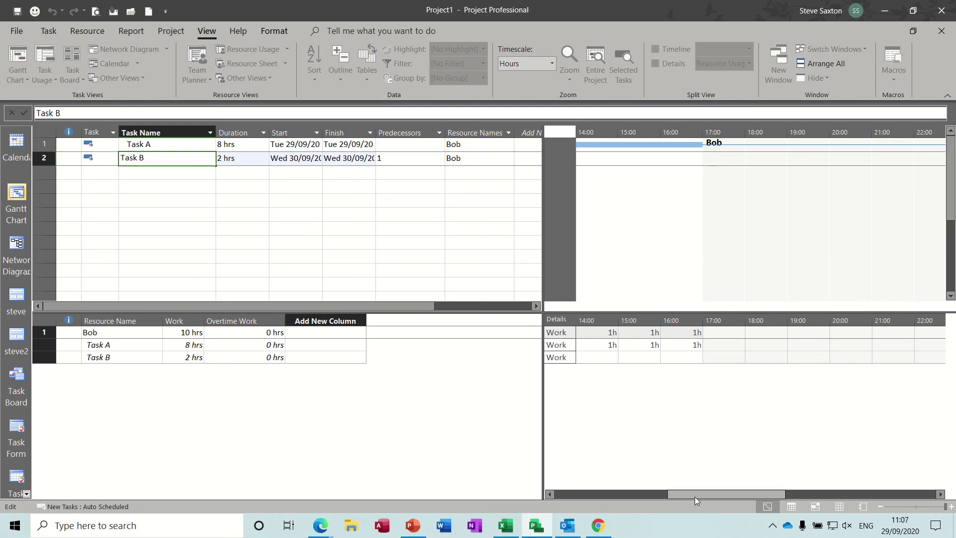
drag(695, 495, 599, 480)
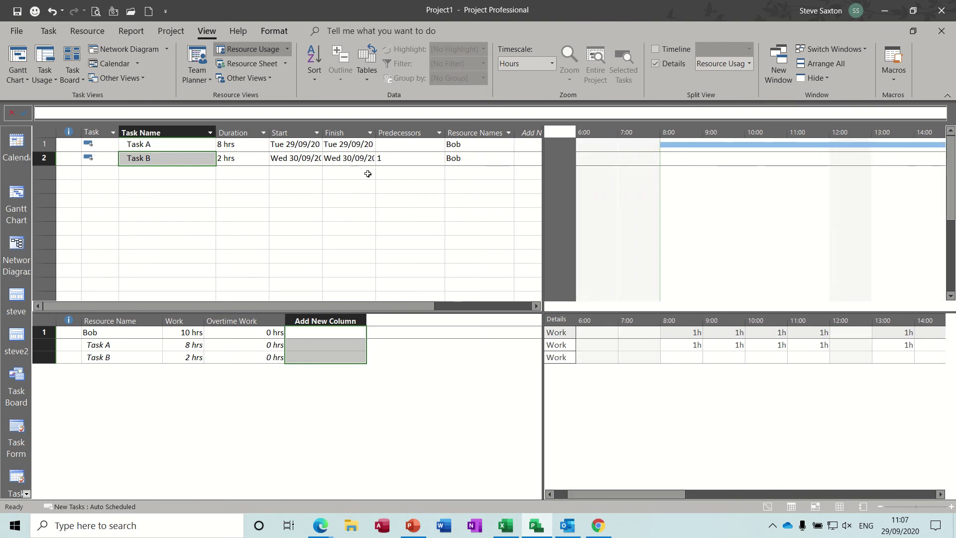
click(176, 158)
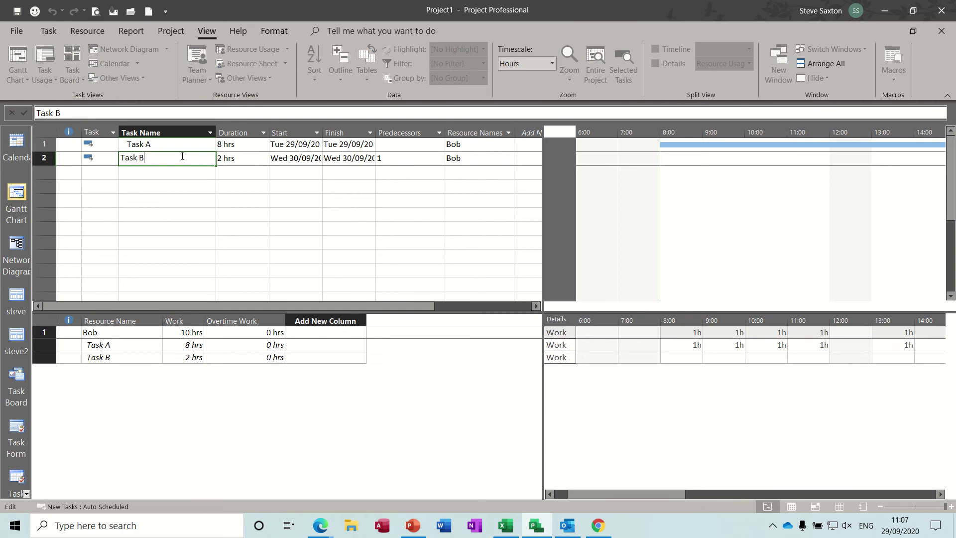
click(187, 172)
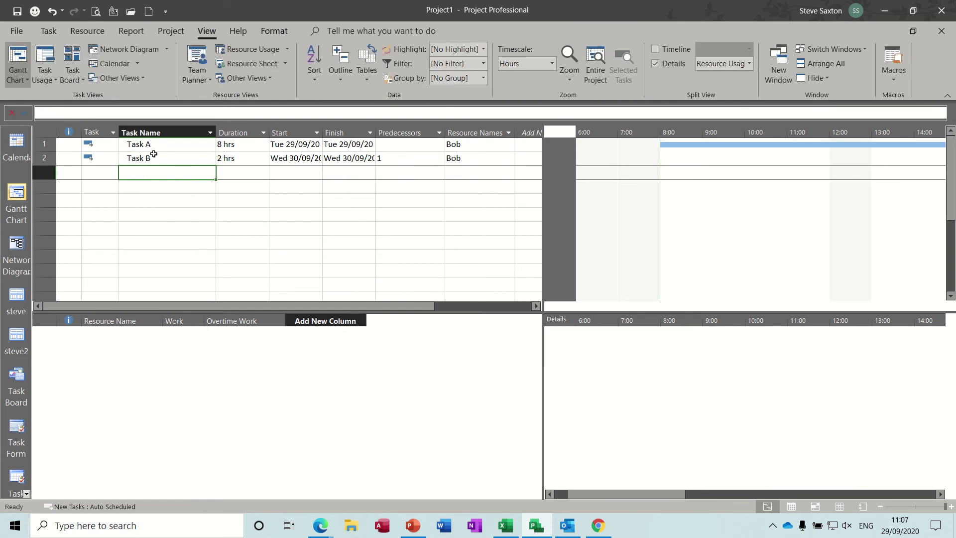
click(158, 160)
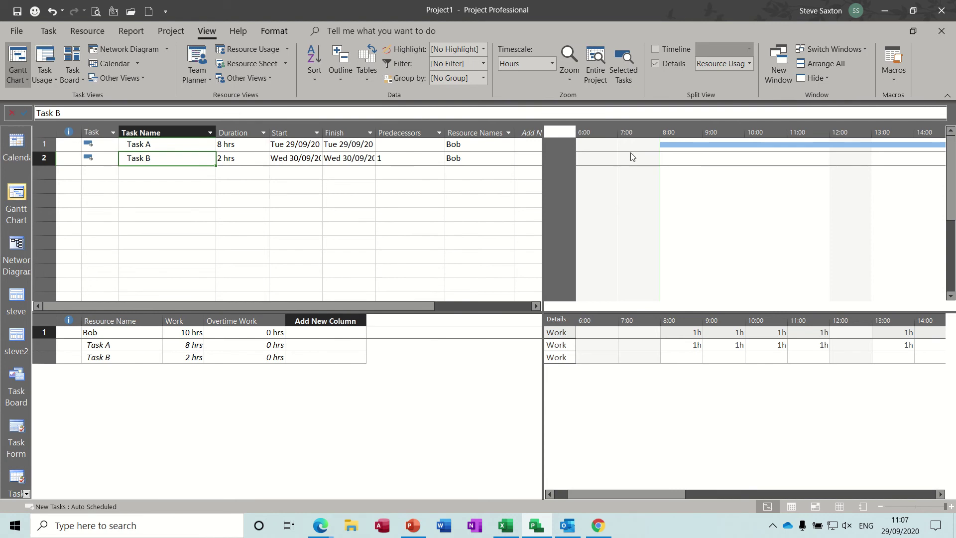
- Open Bob's Change Working Time from the Resource Sheet and view the default work week details
click(840, 507)
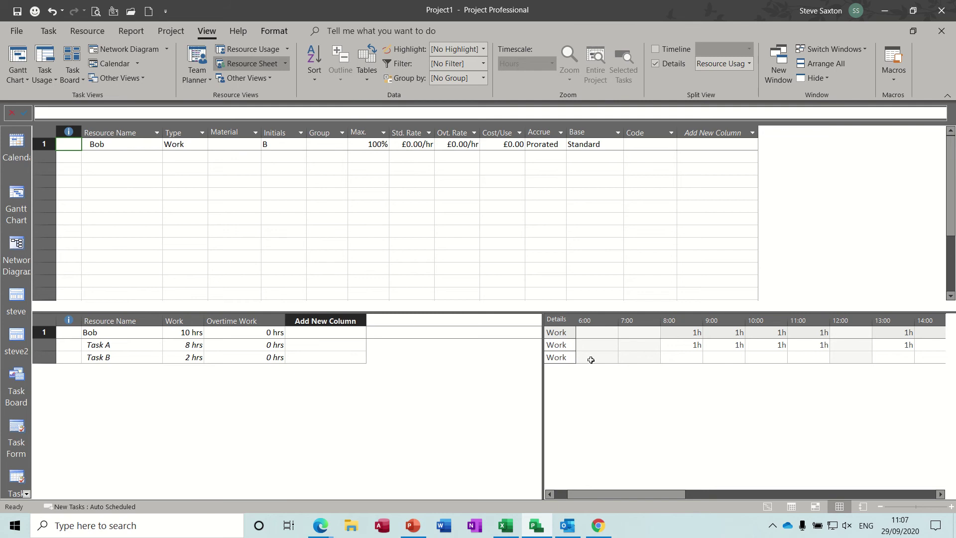
double_click(132, 145)
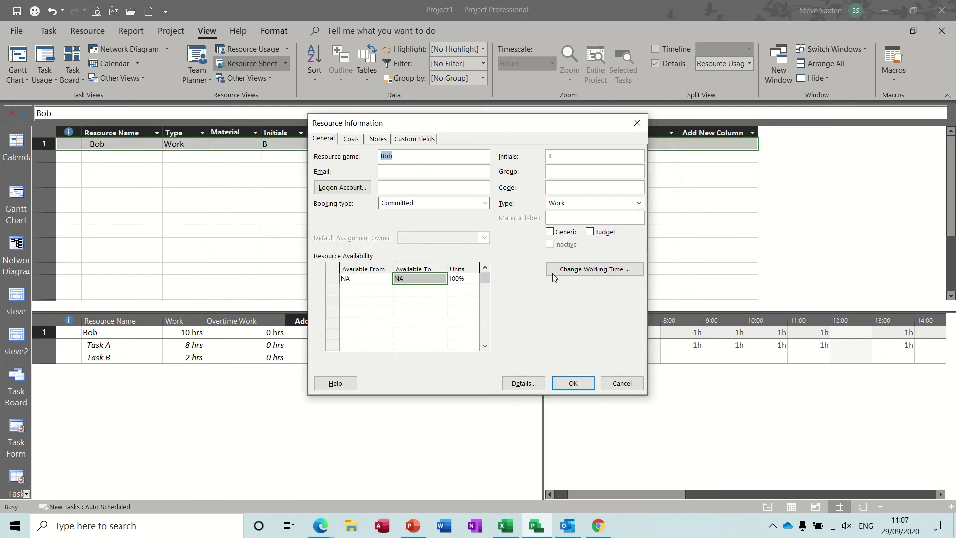
click(593, 271)
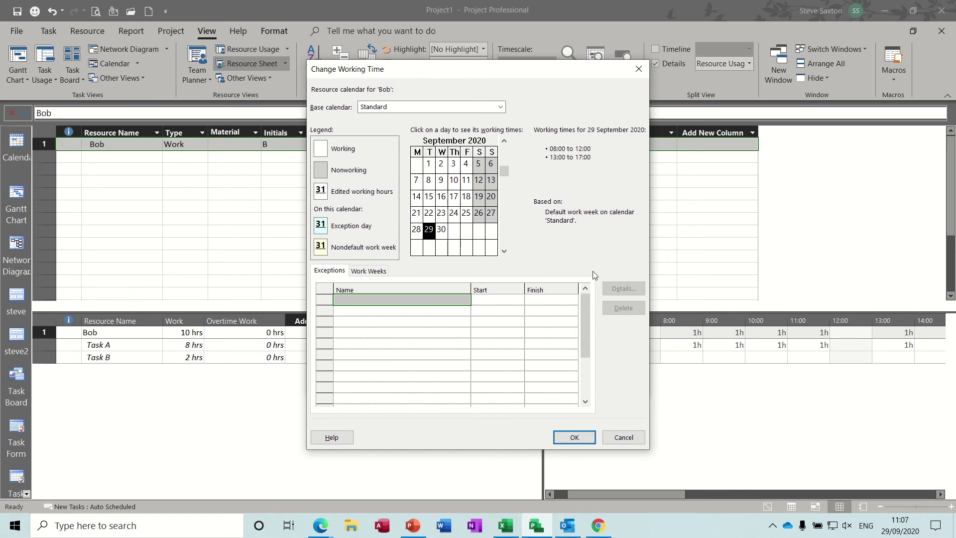
click(373, 271)
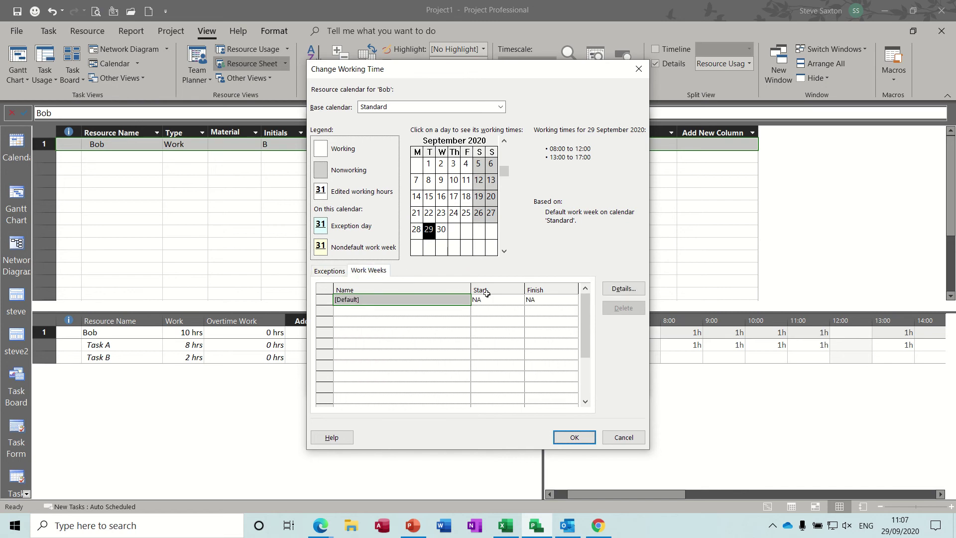
click(624, 293)
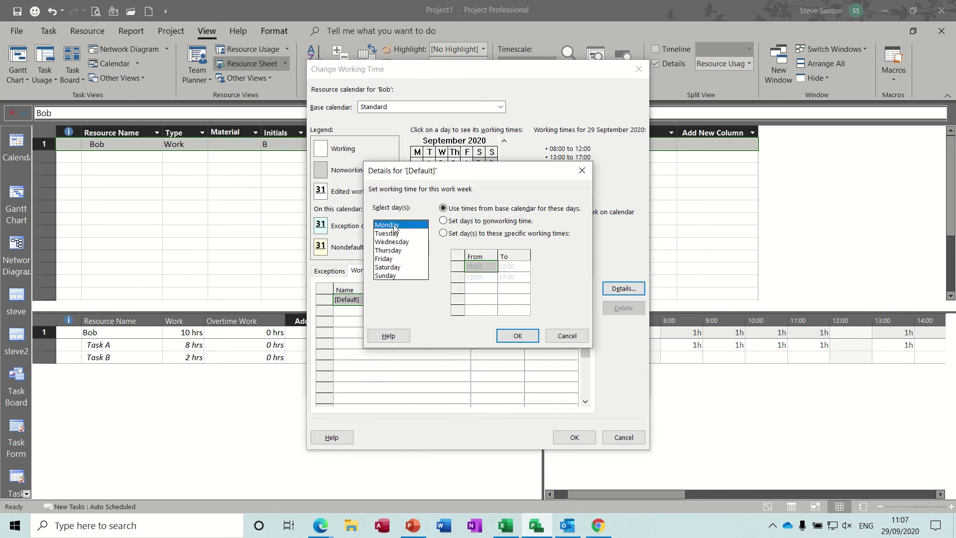
- Change Bob's Monday–Friday afternoon end time from 17:00 to 19:00
drag(394, 227, 398, 257)
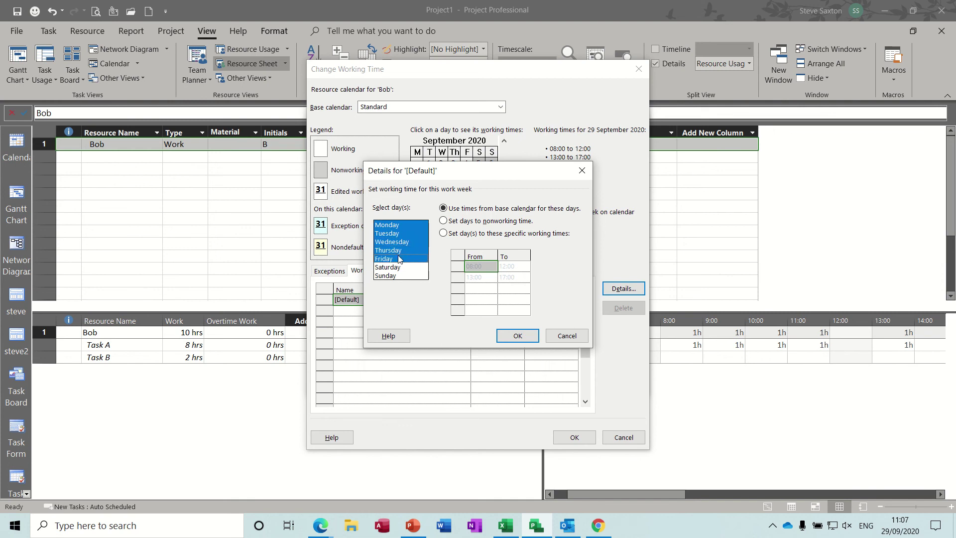
click(443, 234)
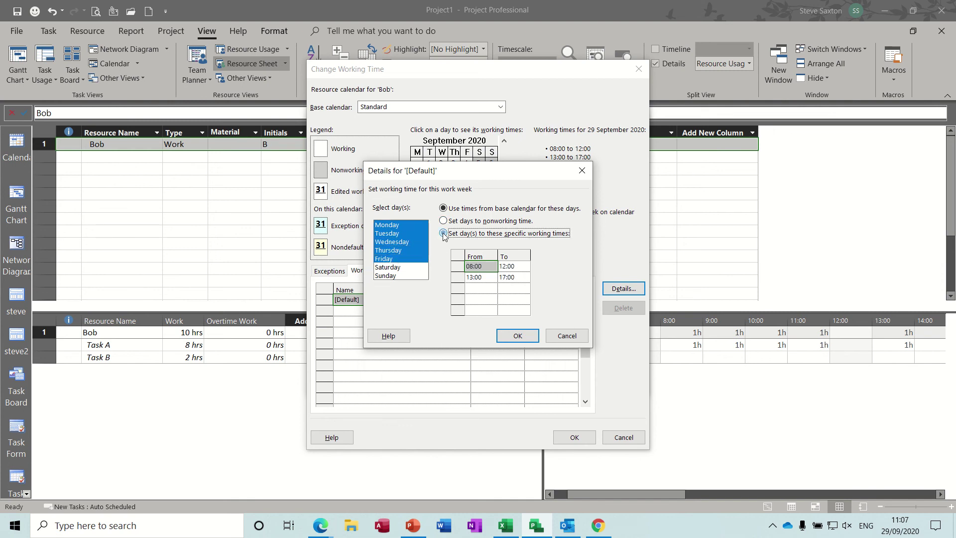
click(514, 279)
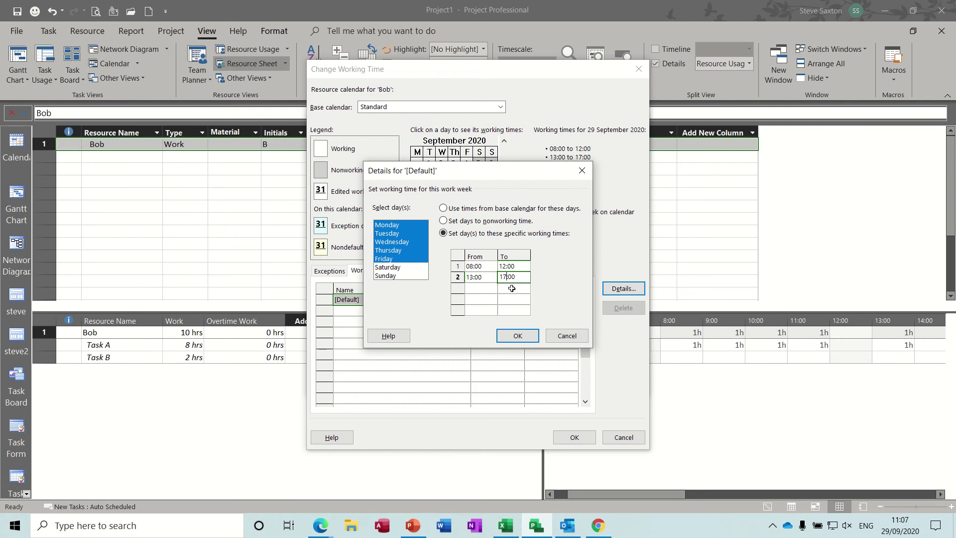
key(BackSpace)
text(9)
- Confirm Bob's new 19:00 working hours and close his resource information
click(517, 334)
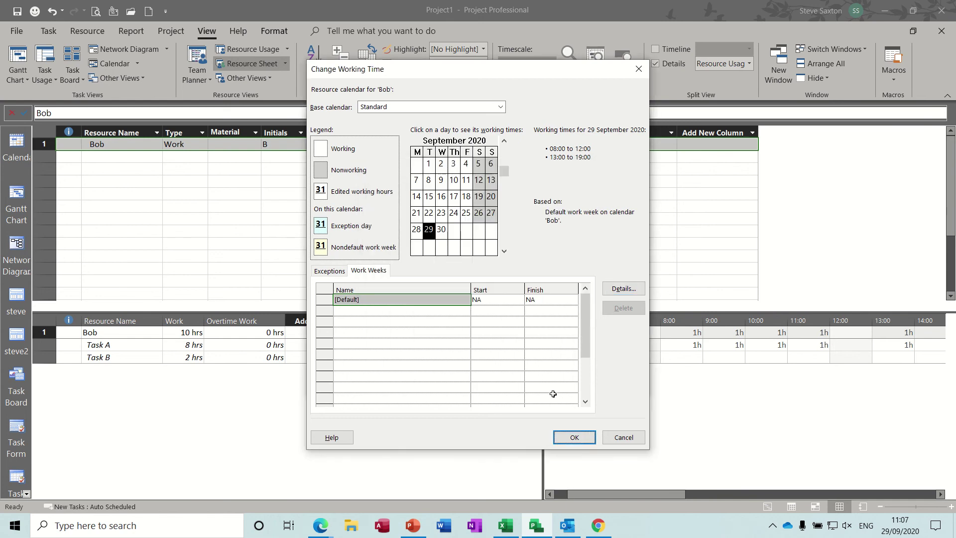
click(573, 438)
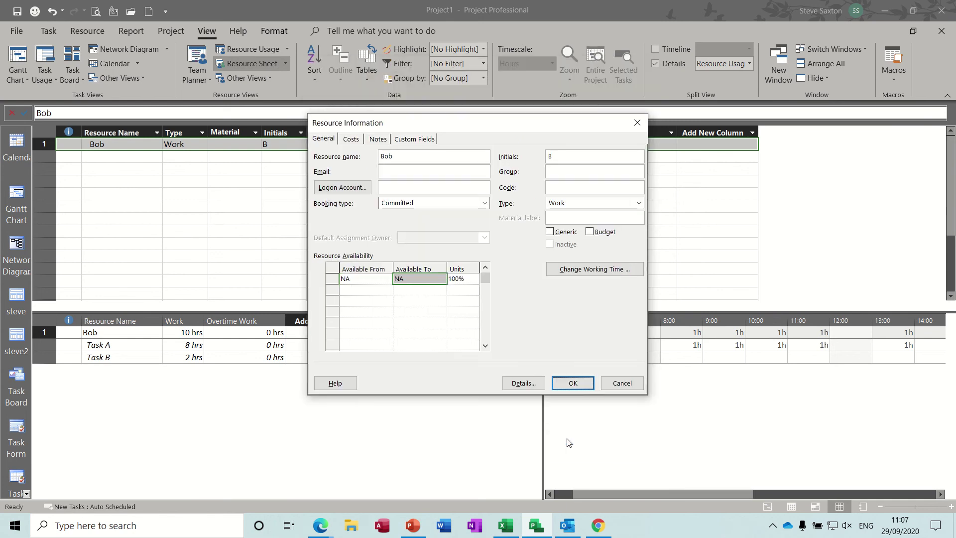
click(566, 384)
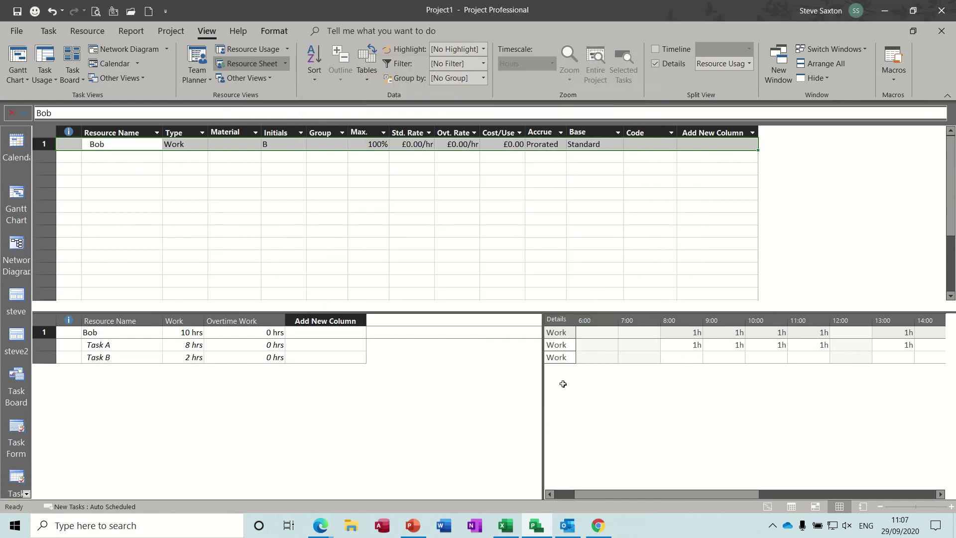
- Return to the Gantt Chart view and select Task B
click(17, 195)
click(176, 160)
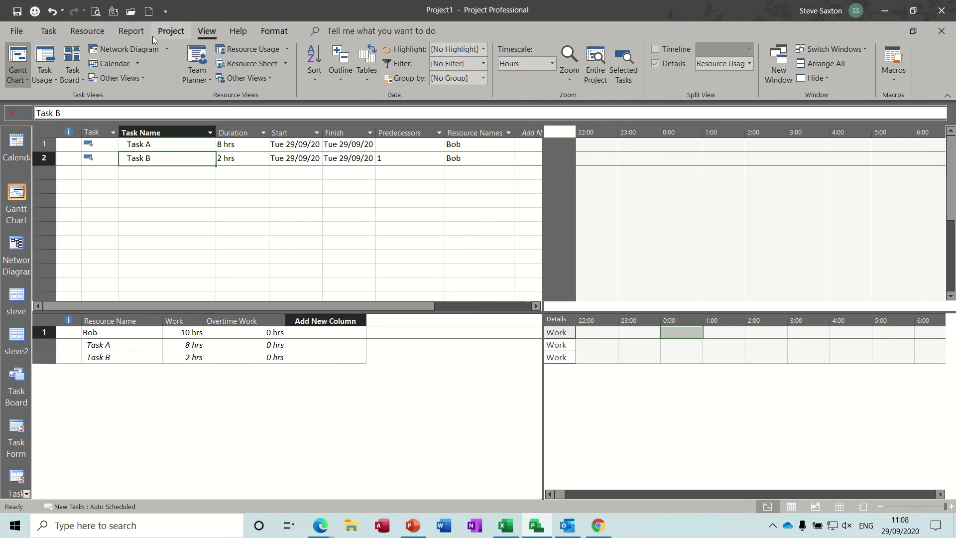
click(46, 33)
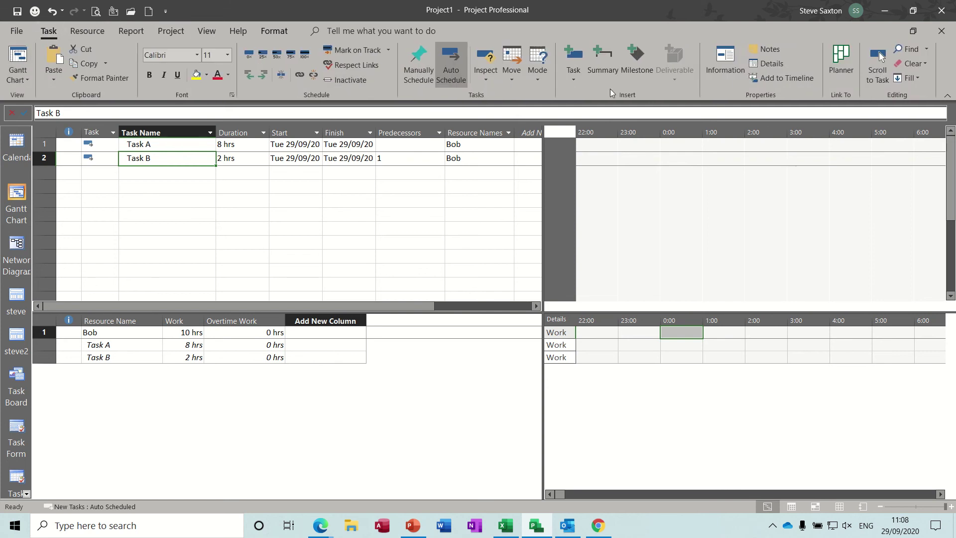
- Scroll the Gantt timeline to Task B's bar using Scroll to Task
click(879, 56)
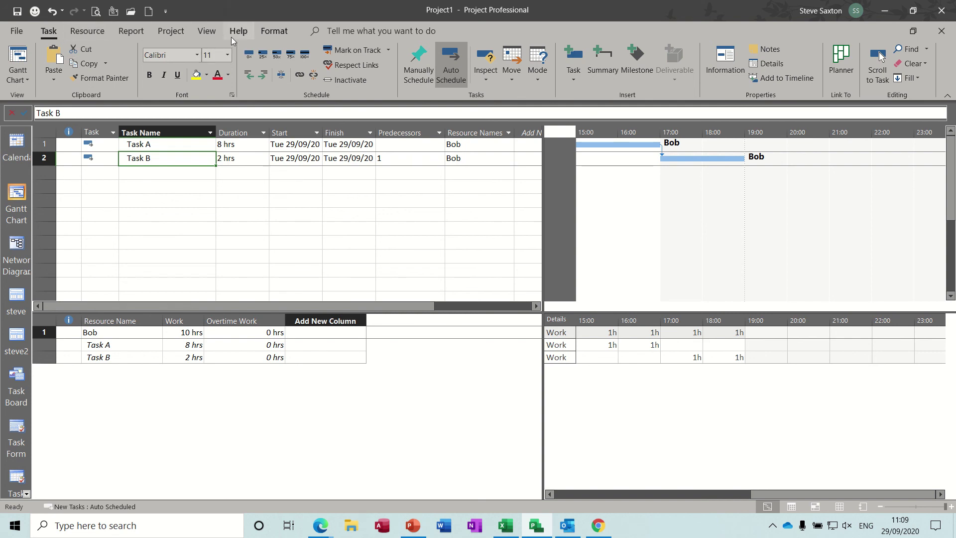
- Hide the Resource Usage details and add Scroll to Task to the Quick Access Toolbar
click(205, 31)
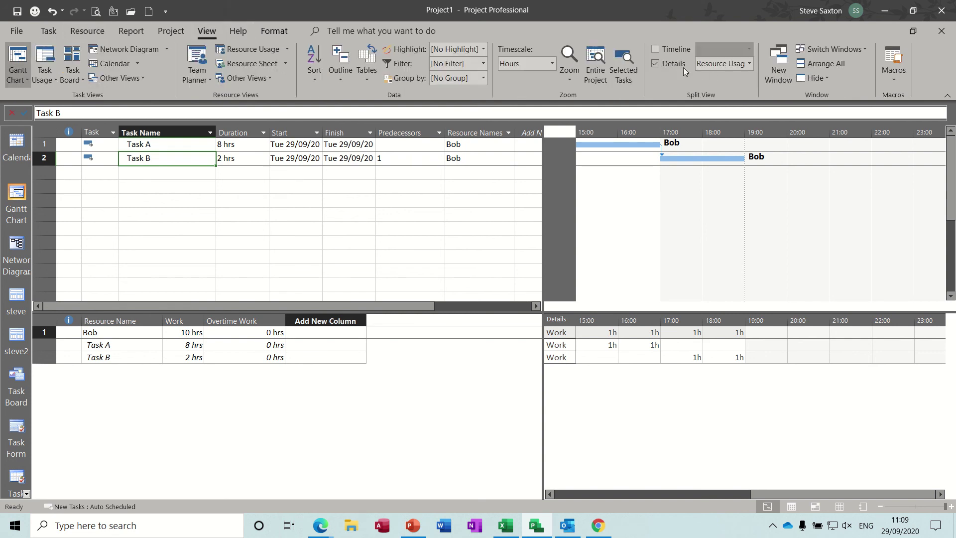
click(655, 64)
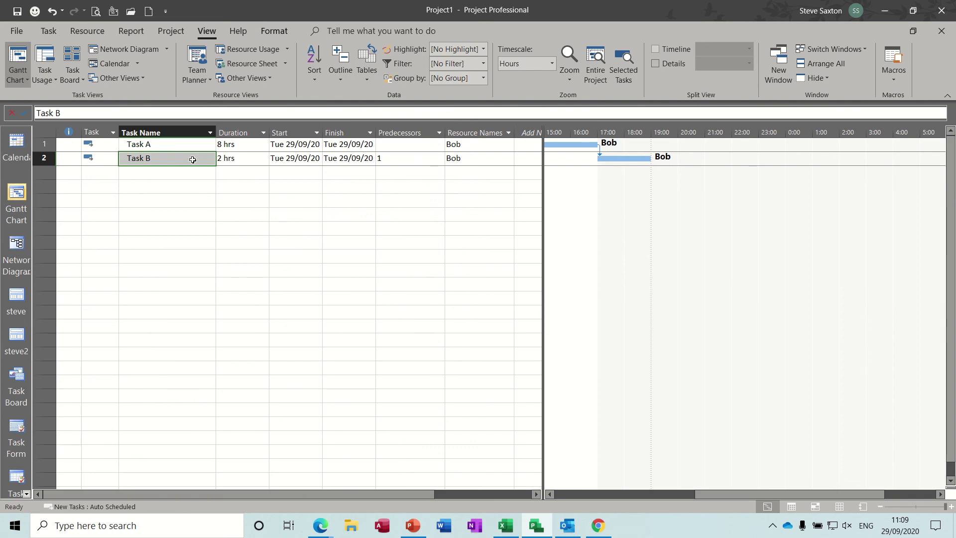
click(48, 30)
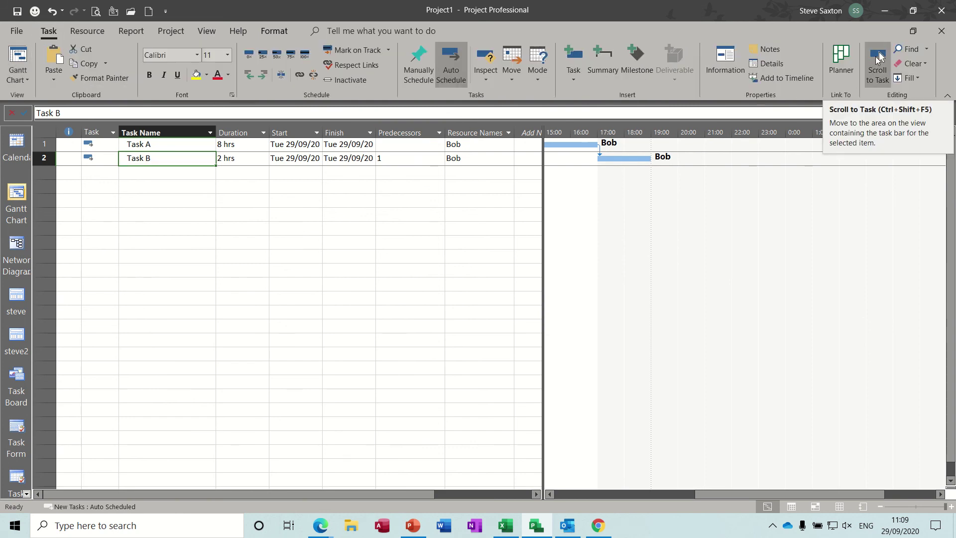
click(877, 56)
right_click(878, 58)
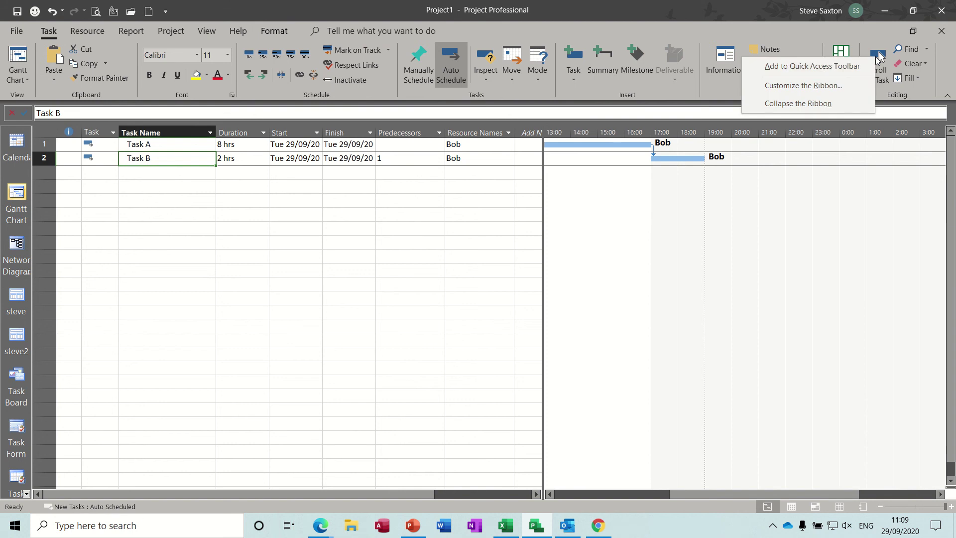
click(836, 66)
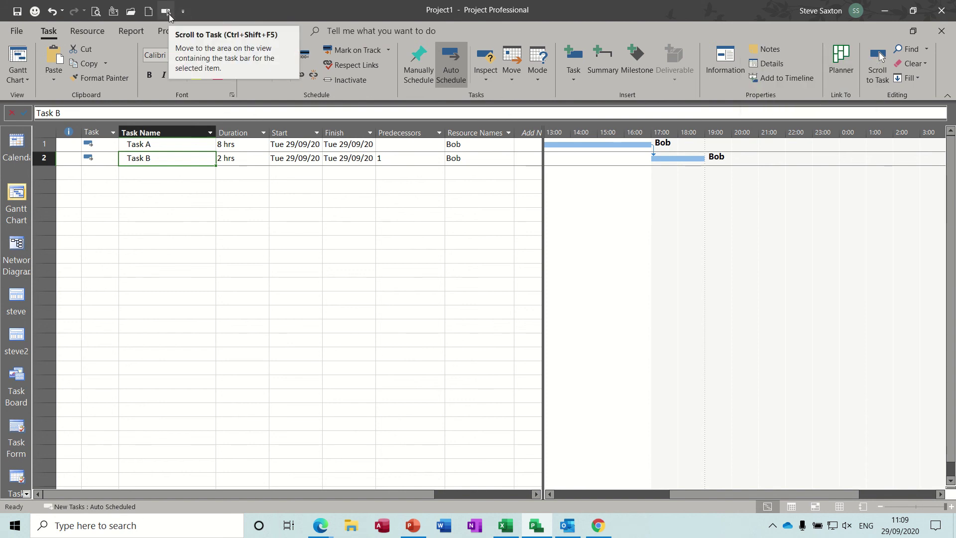
- Set the timescale to two tiers: Weeks in the middle tier, Days in the bottom
click(171, 32)
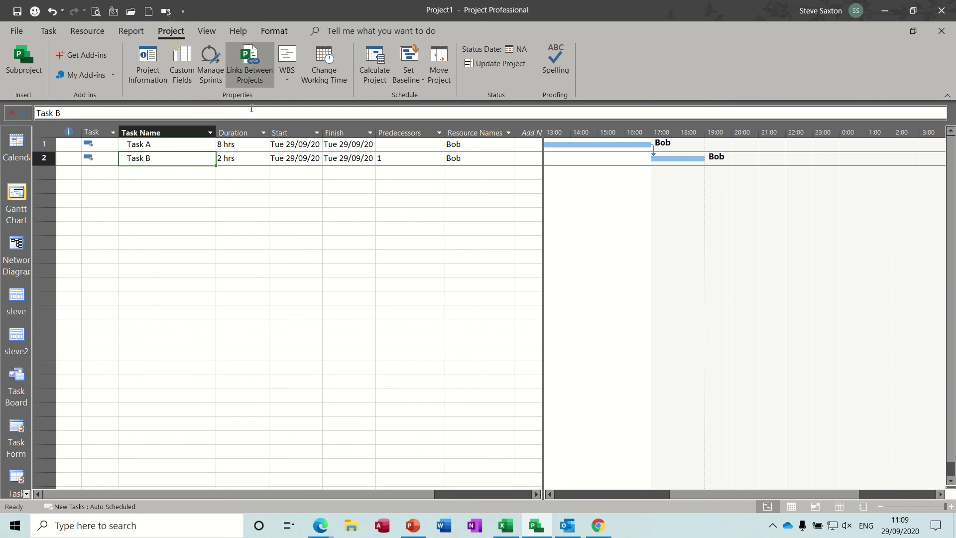
click(56, 31)
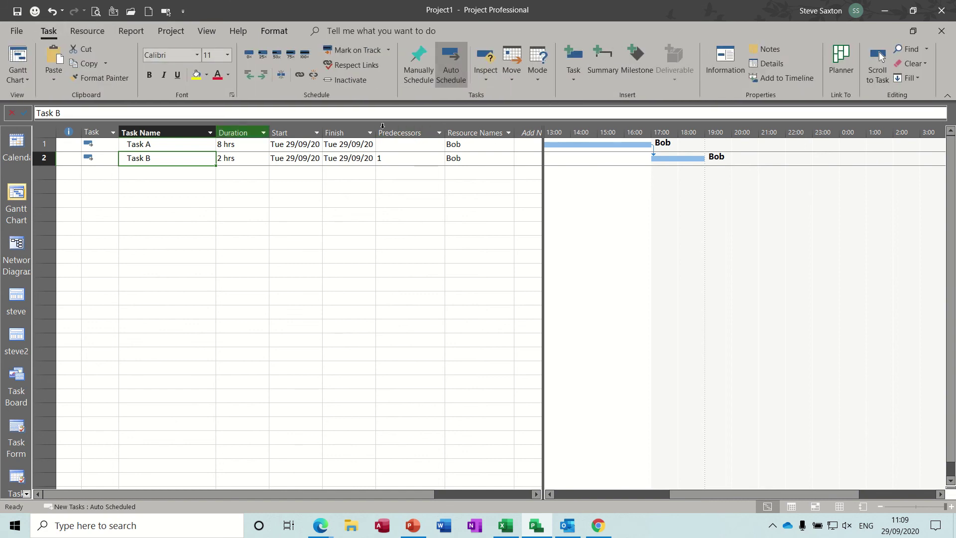
double_click(714, 135)
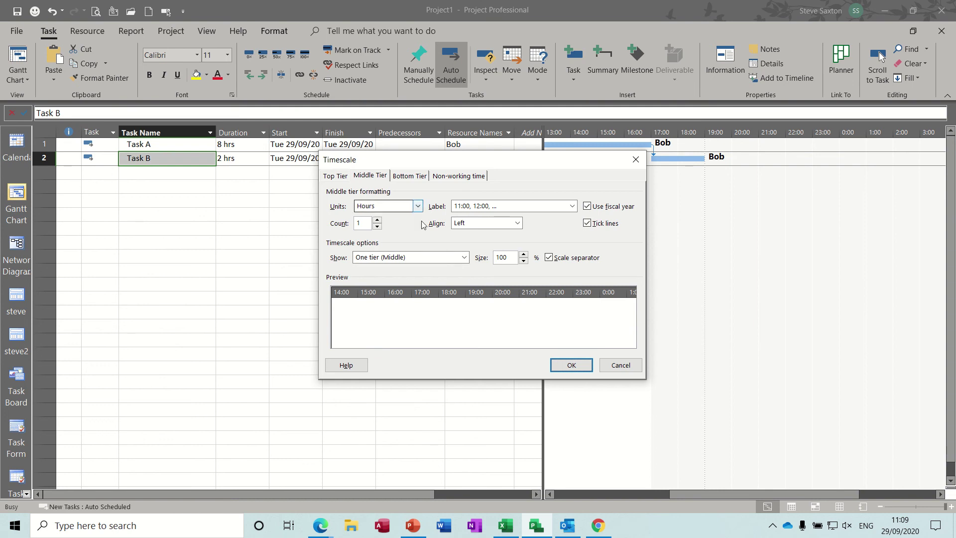
click(463, 257)
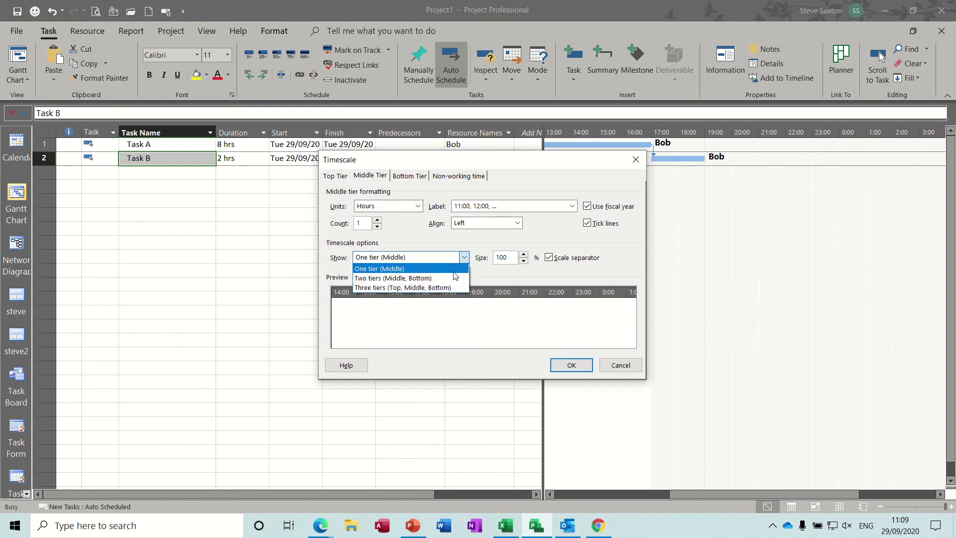
click(452, 279)
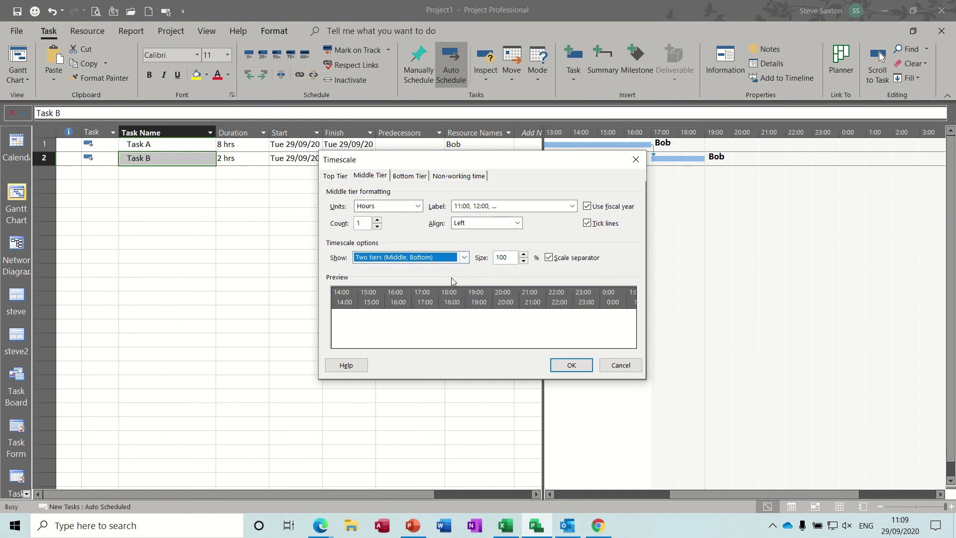
click(418, 206)
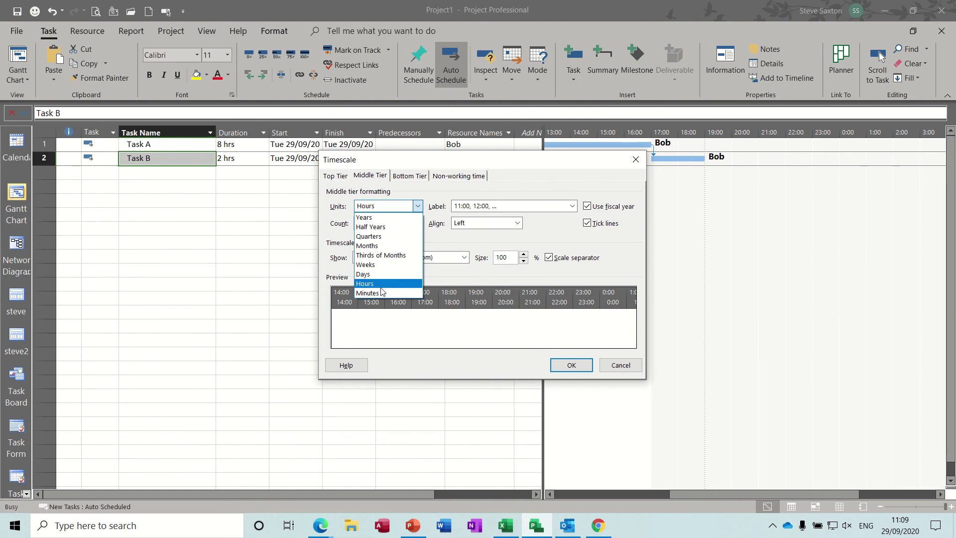
click(382, 265)
click(412, 177)
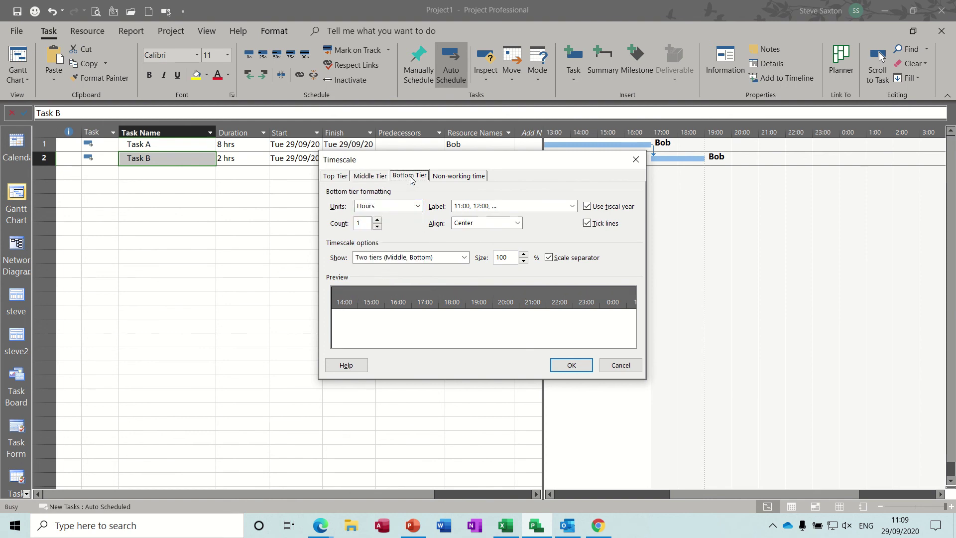
click(418, 206)
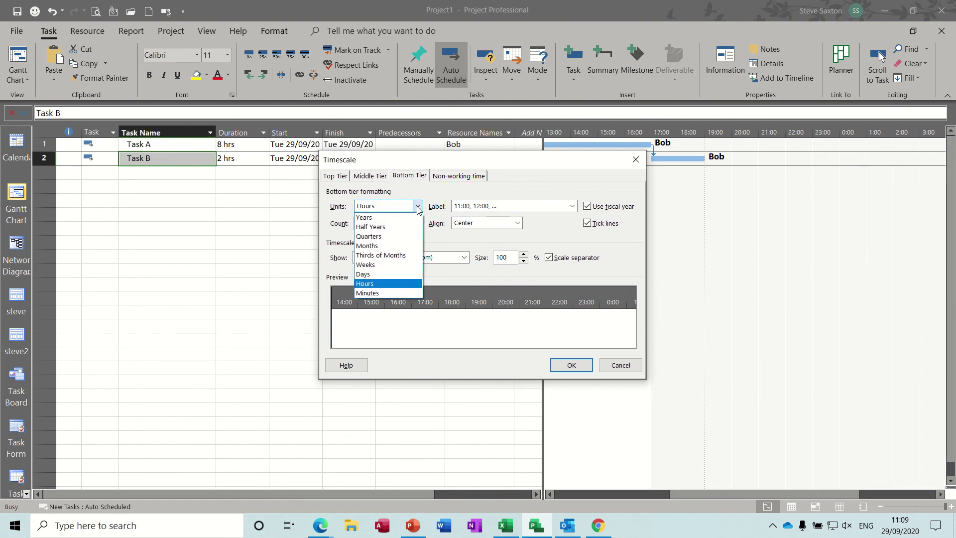
click(378, 272)
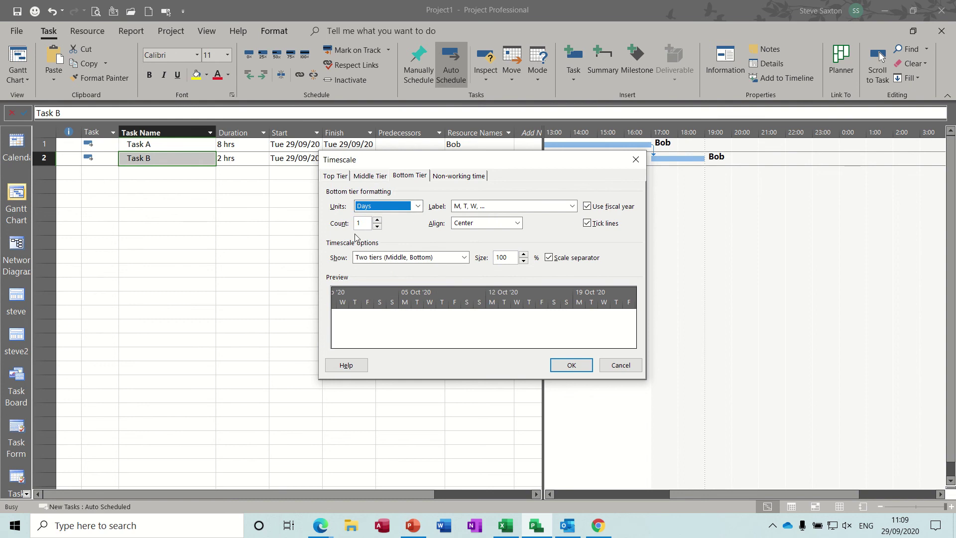
click(371, 177)
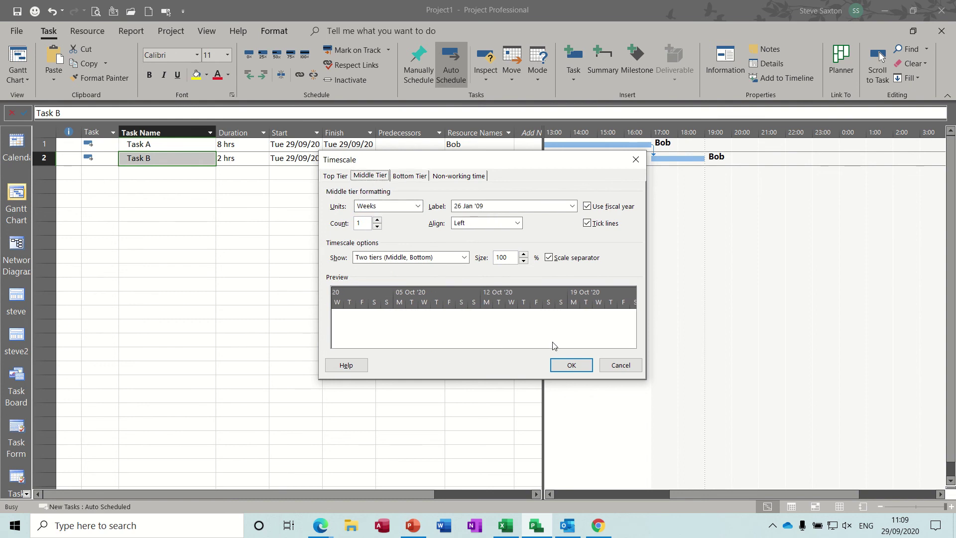
click(570, 366)
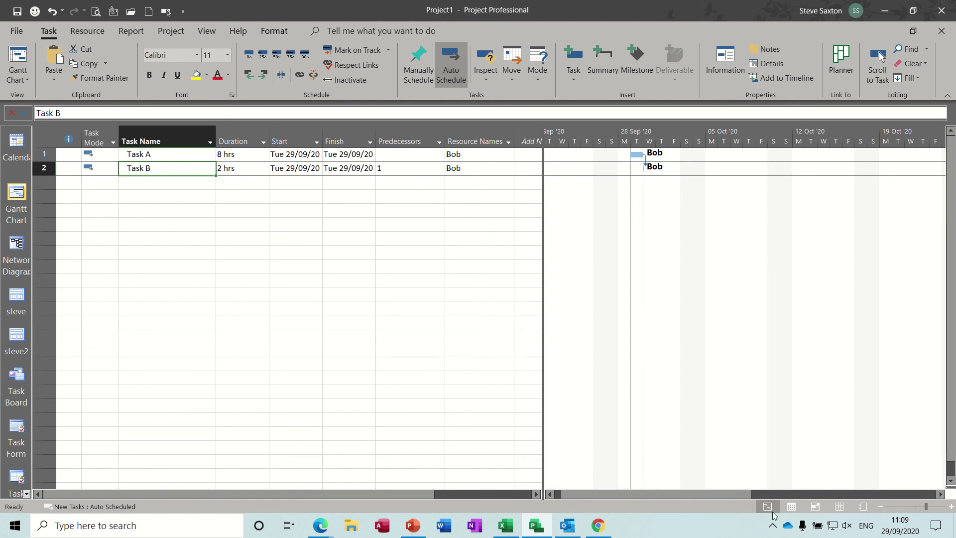
- Jump back to the task bars and narrow the task table to widen the Gantt chart
drag(715, 494, 889, 488)
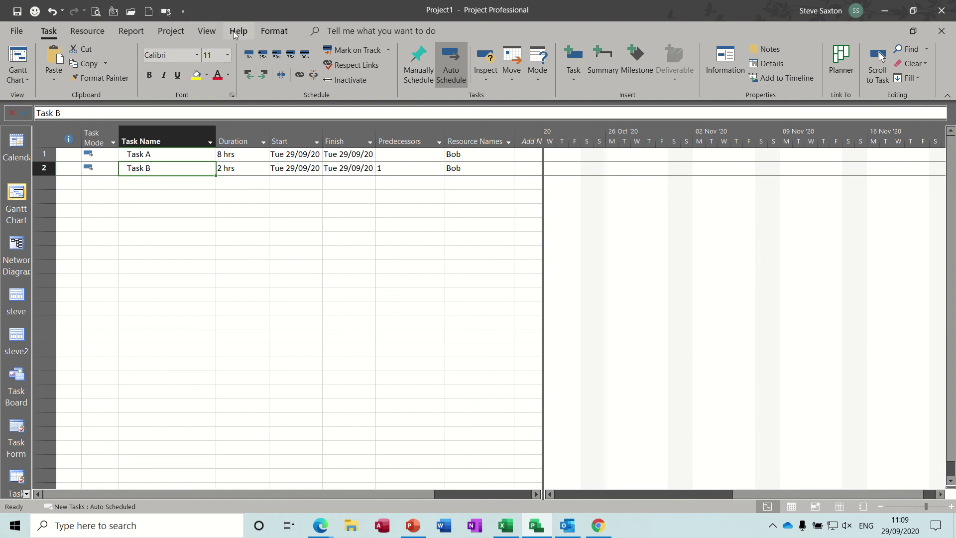
click(208, 33)
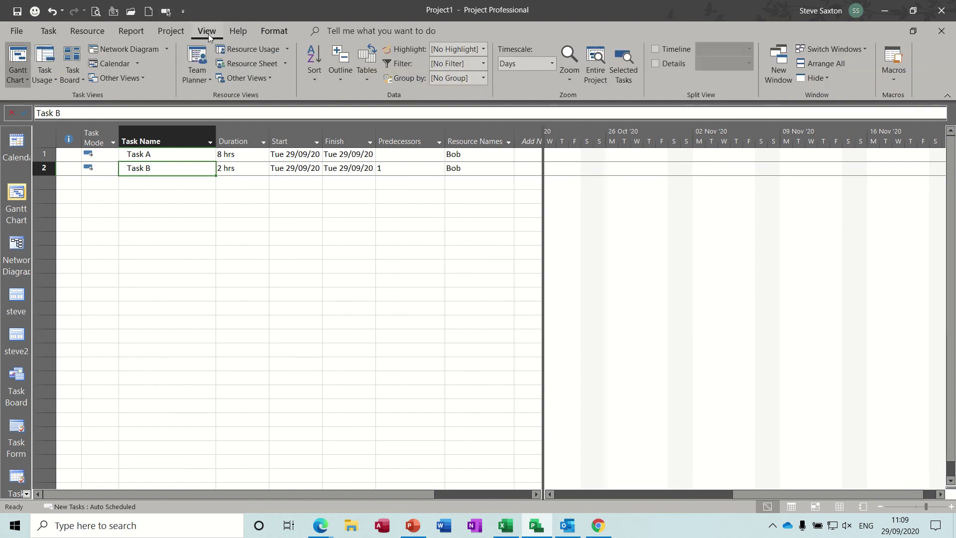
click(166, 13)
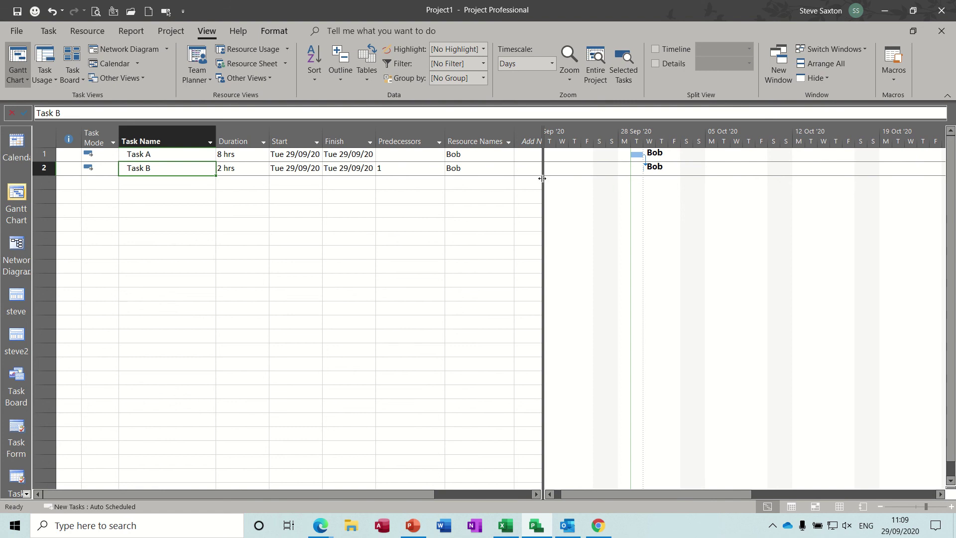
drag(542, 179, 503, 180)
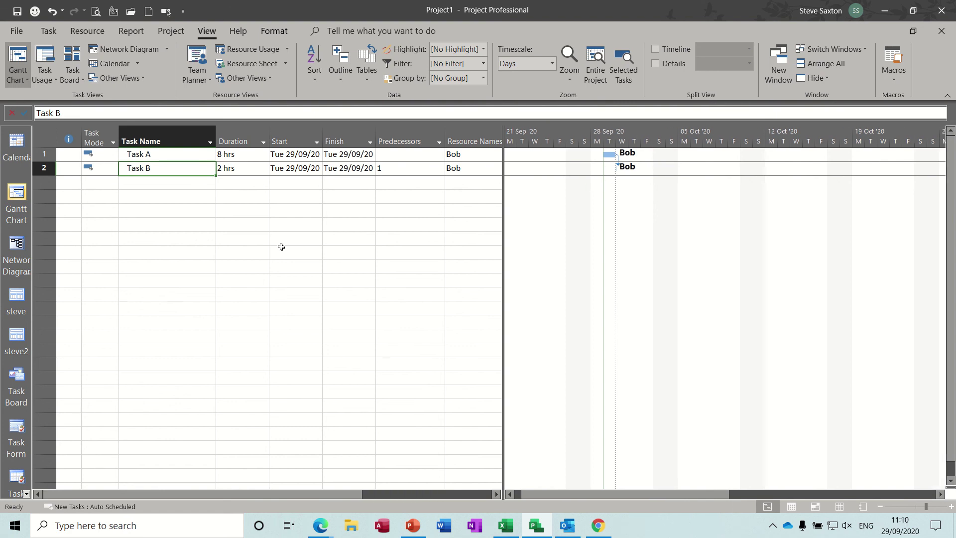